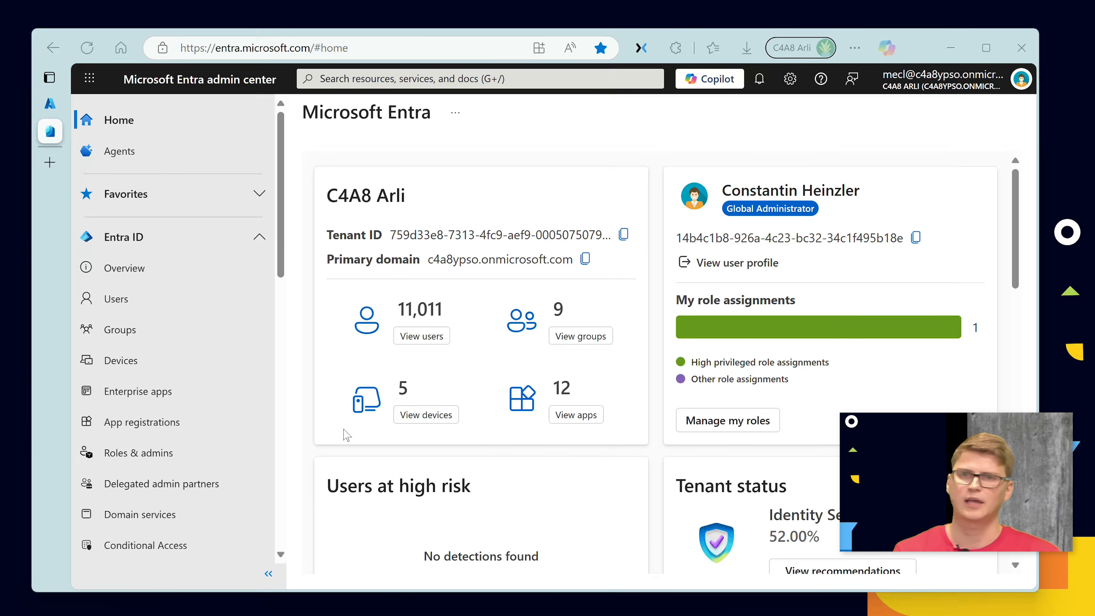
Step: Open the SCEPman-api app registration from the list of all applications in the directory
click(168, 423)
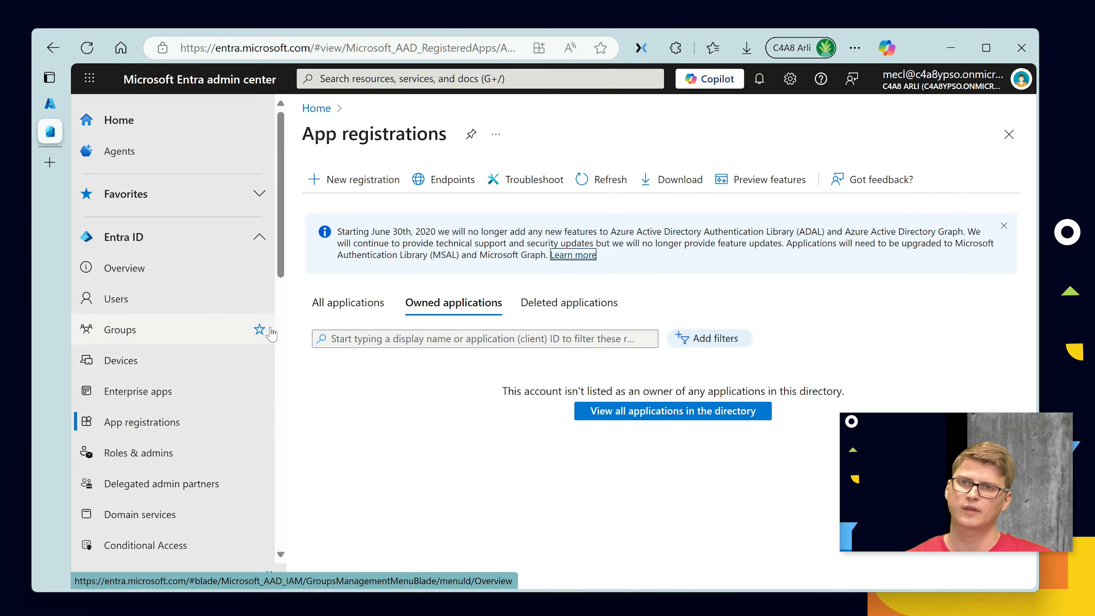
click(338, 307)
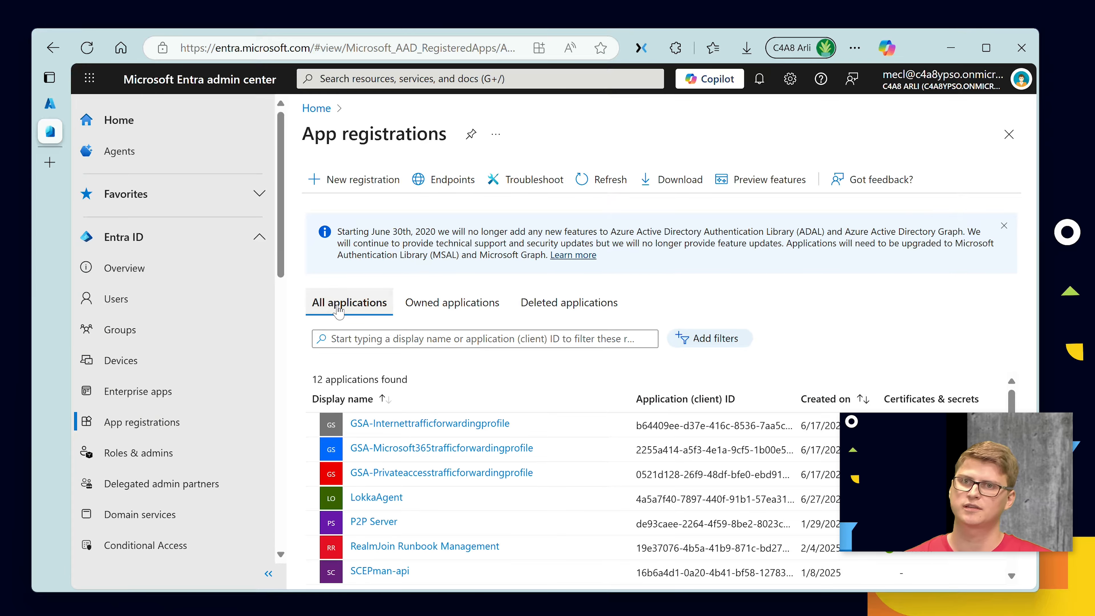
scroll(417, 483, down, 3)
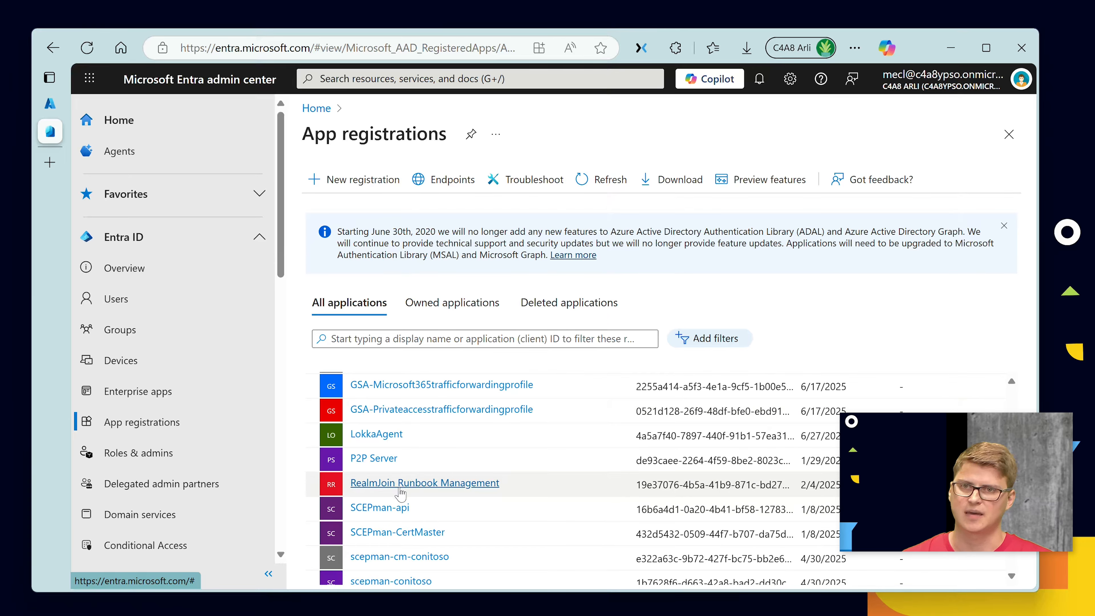
click(378, 508)
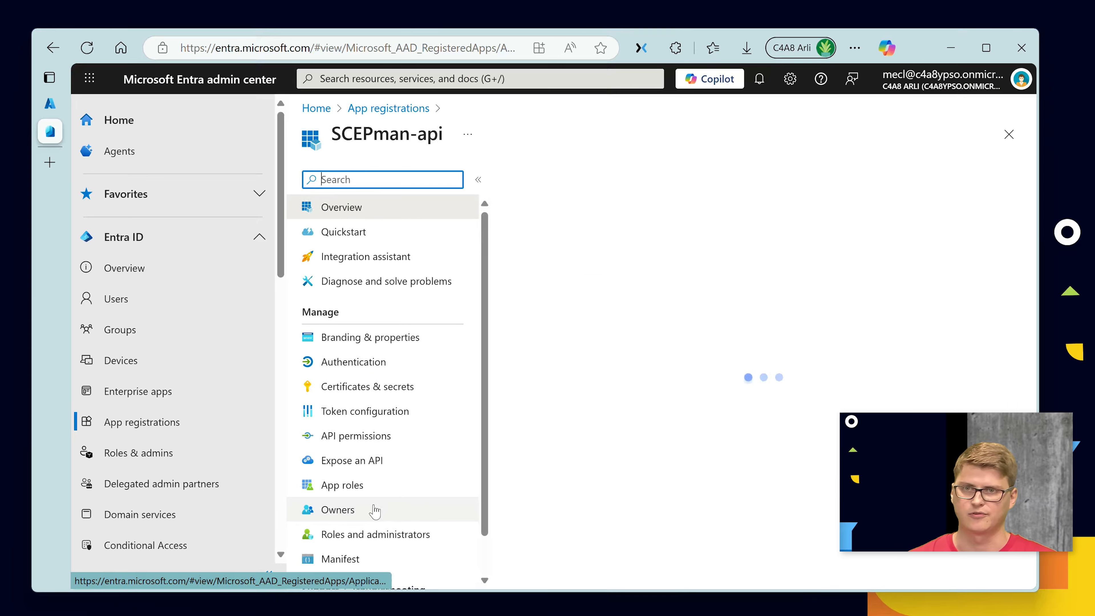
click(370, 336)
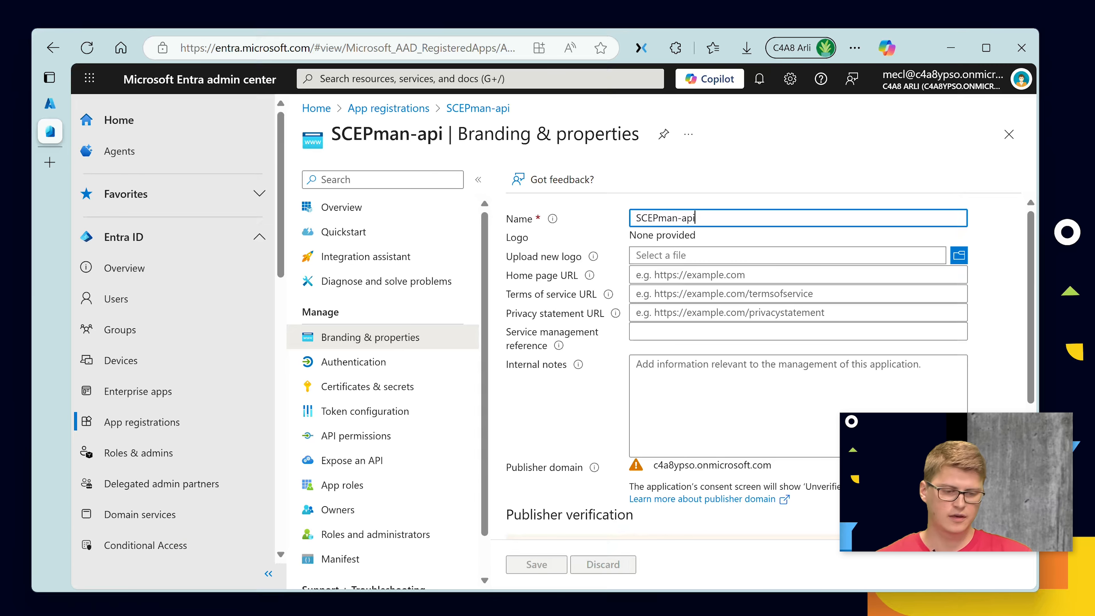
key(alt+Tab)
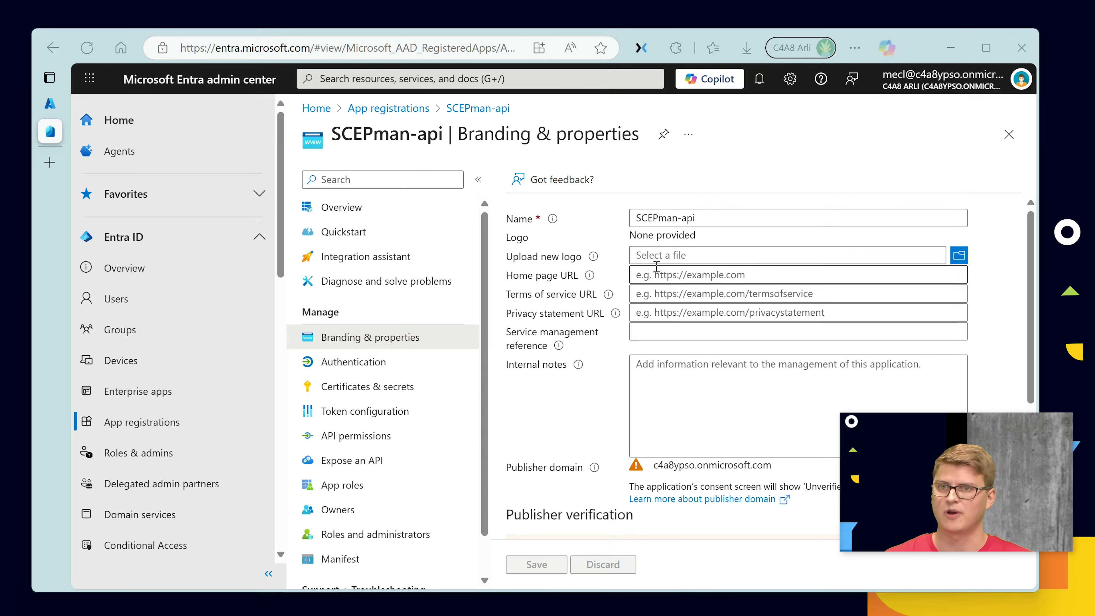
click(662, 275)
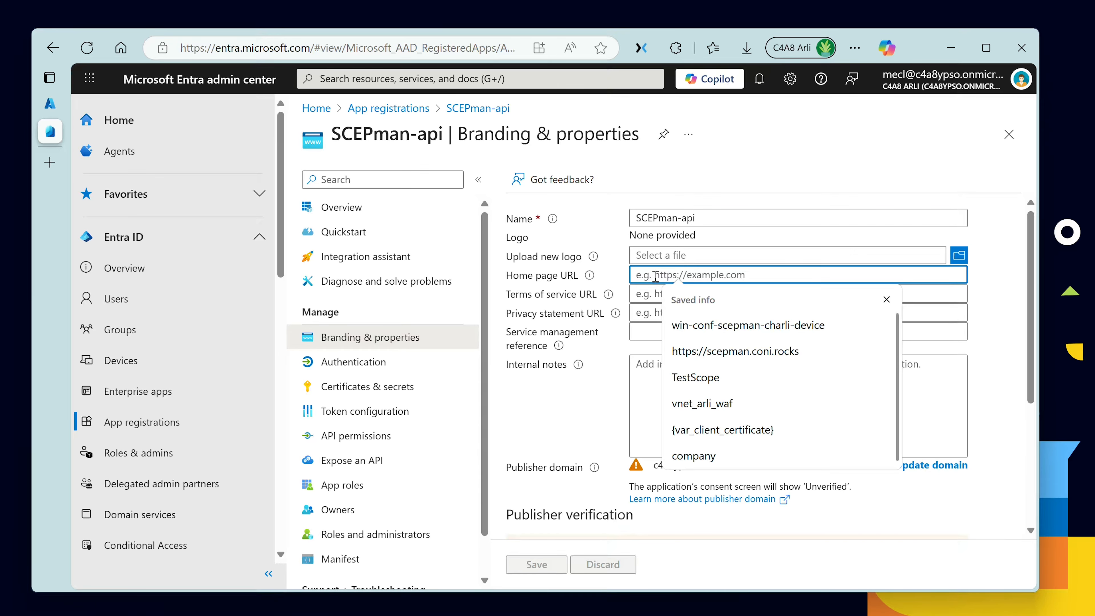
text(app-scepman-contoso.azurewebsites.net)
mouse_move(590, 264)
key(ctrl+Left)
key(ctrl+Left)
key(ctrl+Left)
key(ctrl+Left)
key(ctrl+Left)
key(ctrl+Left)
key(ctrl+Left)
key(ctrl+Left)
key(ctrl+Left)
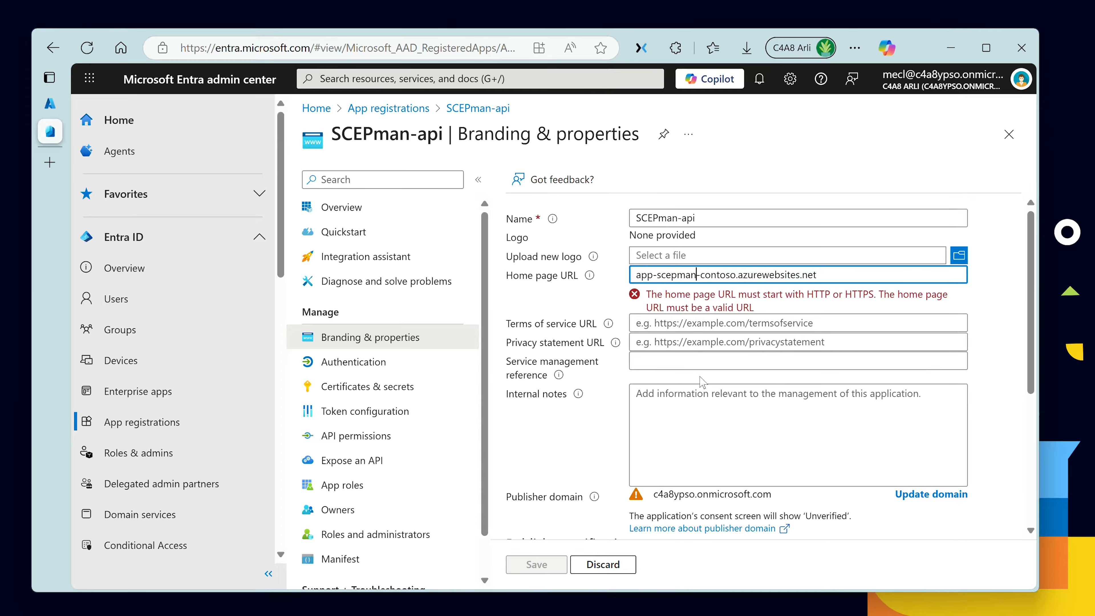
text(https://)
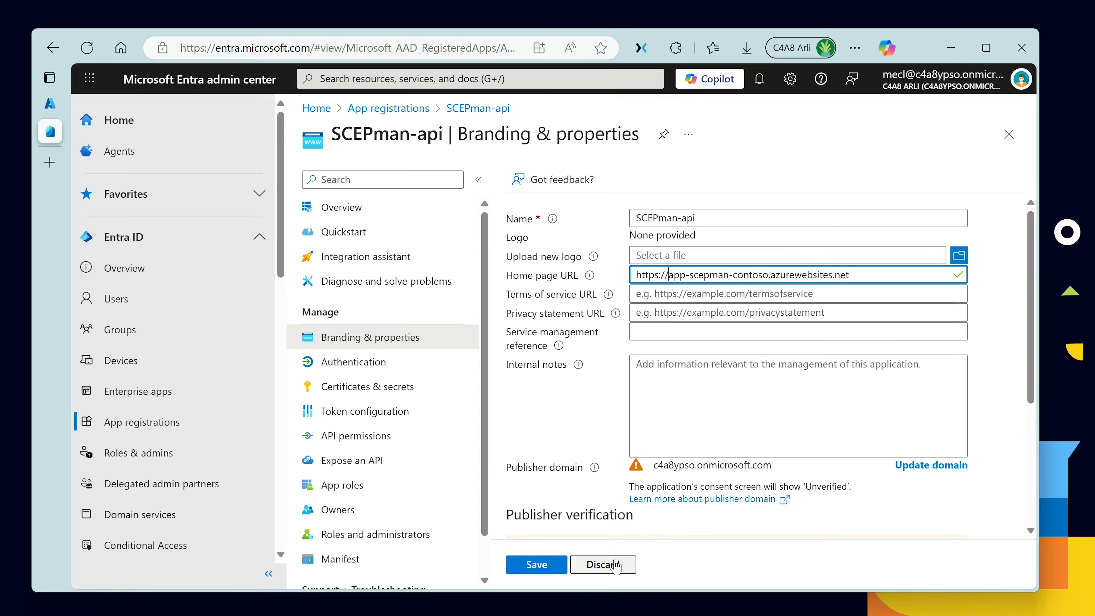
click(526, 565)
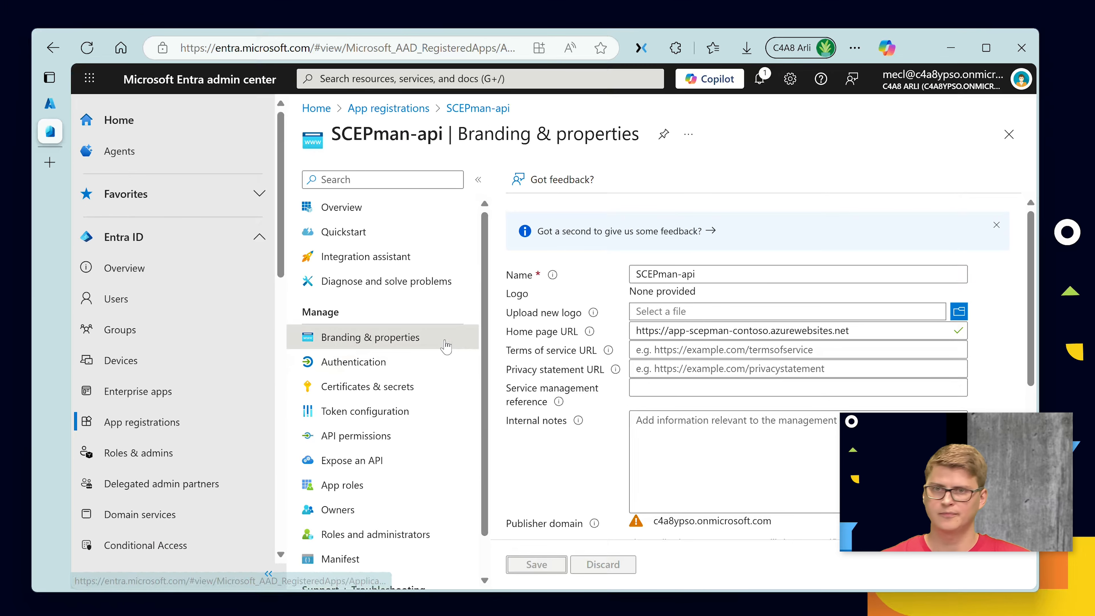
Step: Start a new exposed API scope named SelfServiceEnrolment and allow both admins and users to consent
click(335, 474)
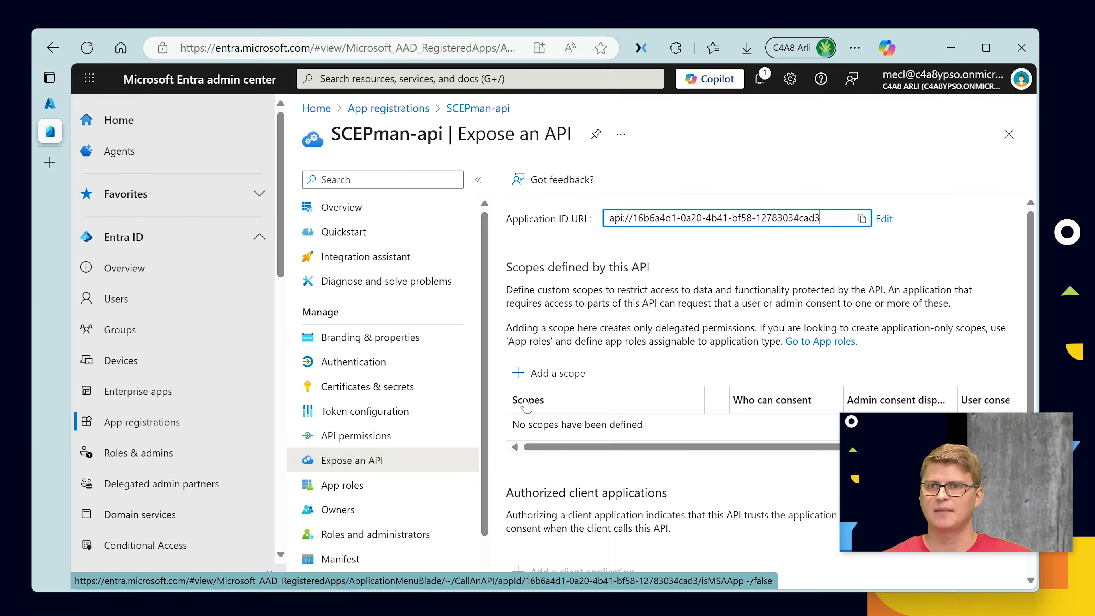
click(552, 383)
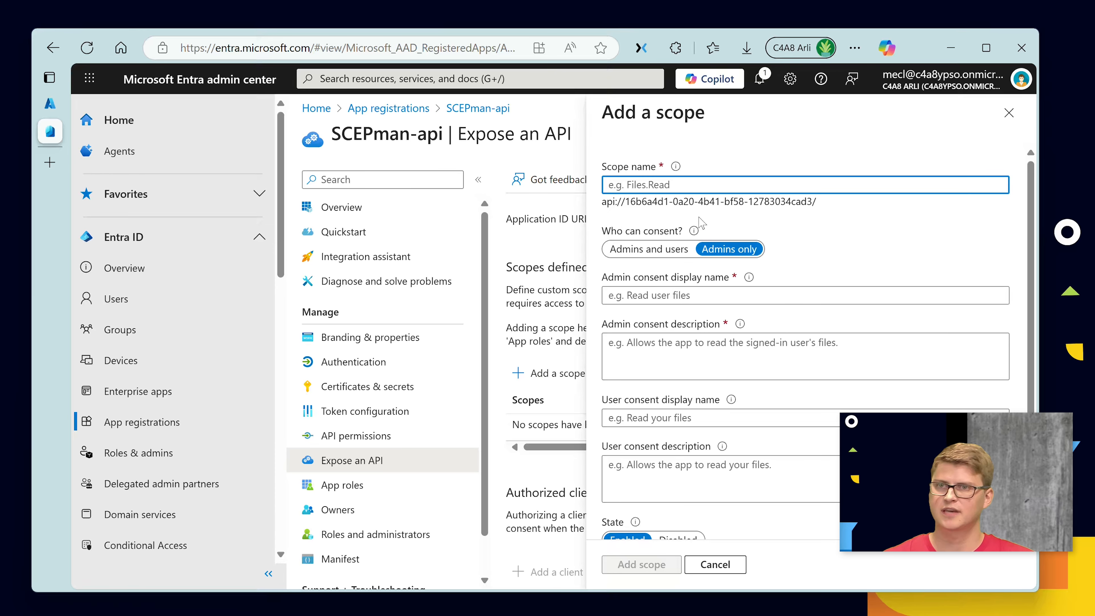
text(Sel)
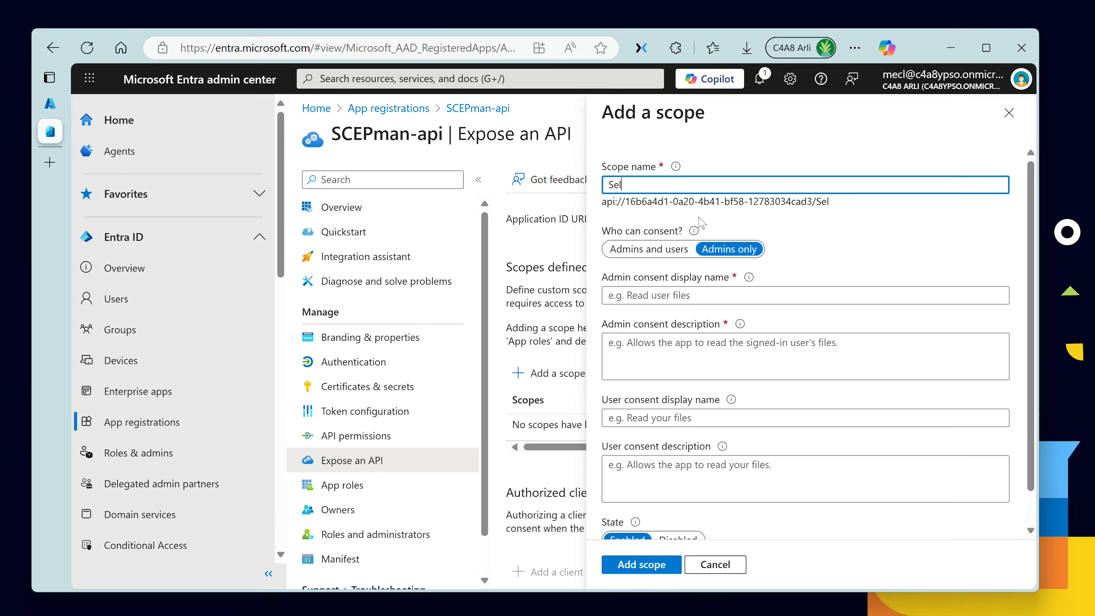
text(f Service NE)
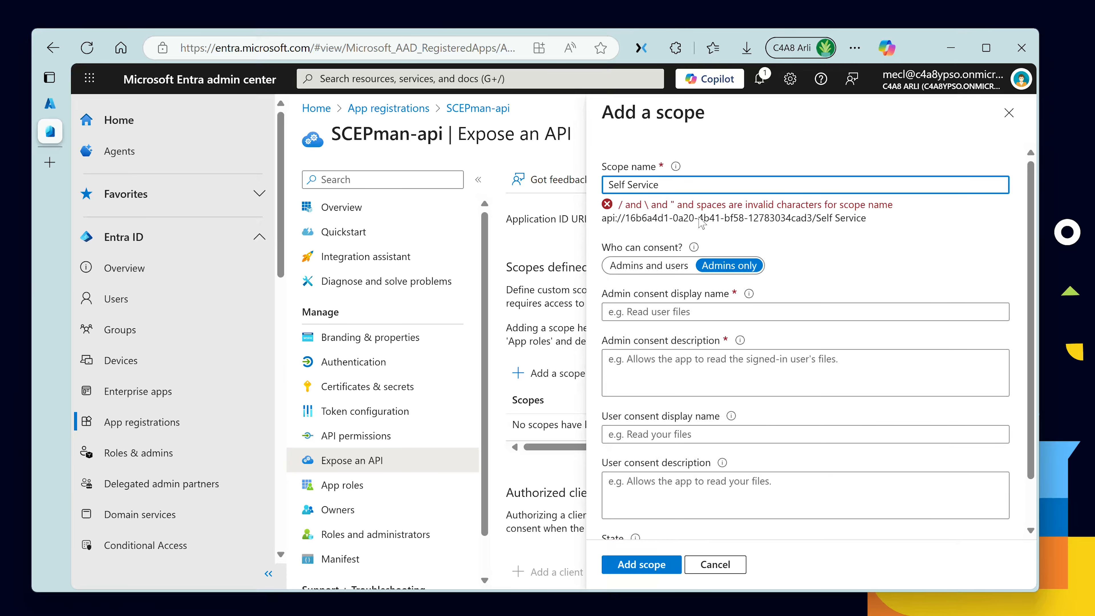
text(nr)
key(ctrl+BackSpace)
key(ctrl+BackSpace)
key(BackSpace)
text(S)
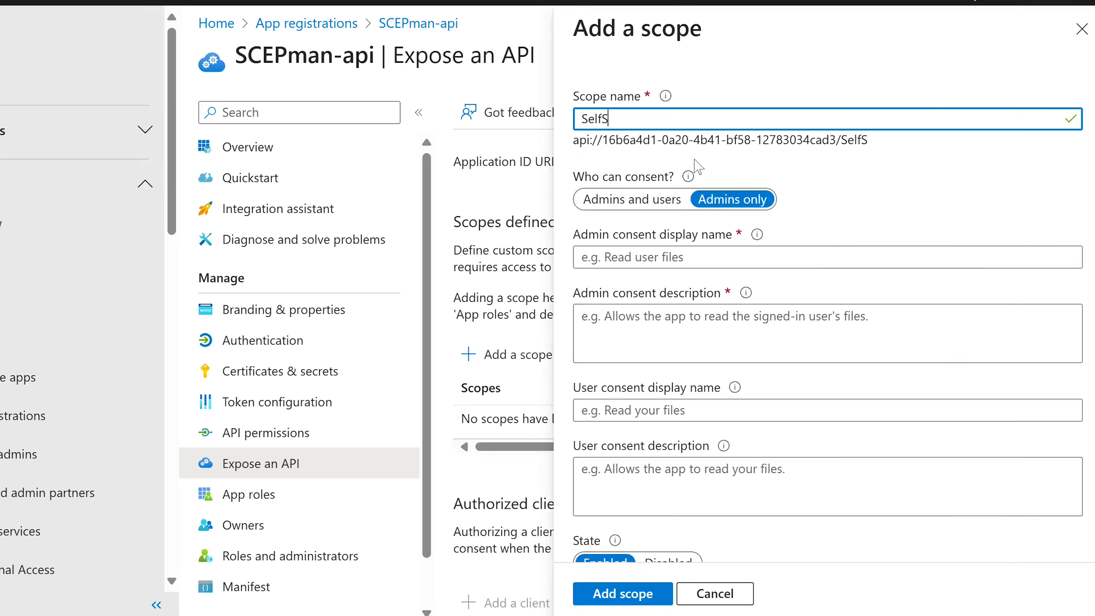
text(erviceEnrolment)
click(632, 200)
Step: Set the admin consent display name to "(Admin) Self Service Enrollment" and its description to "Allow your users to retrieve certificates"
click(621, 257)
text((Admin)
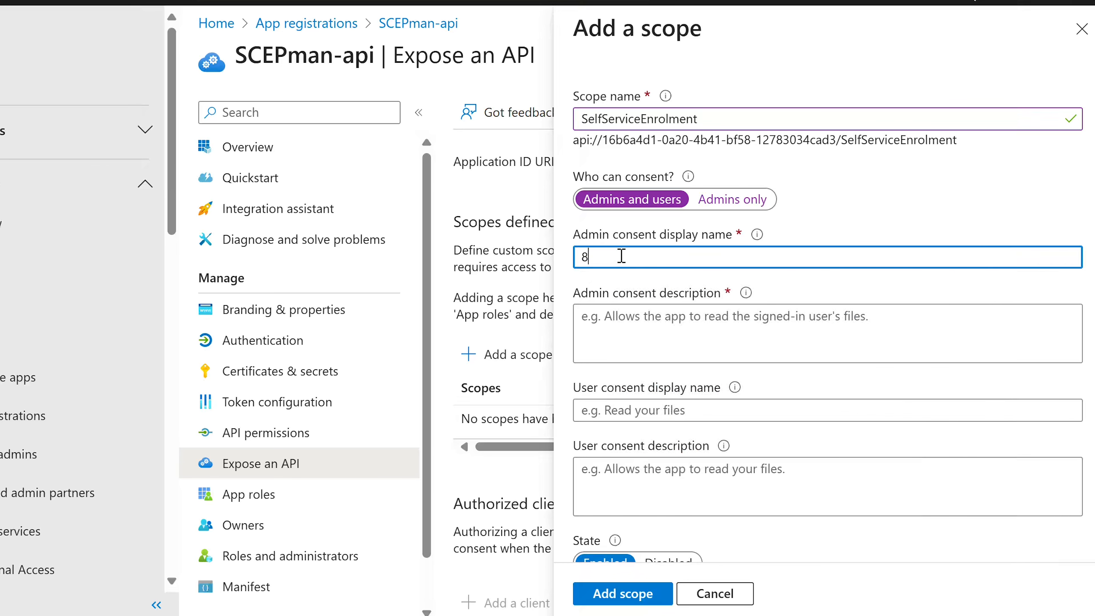
text() Self Service Enrollment)
key(Tab)
text(Allow your users to)
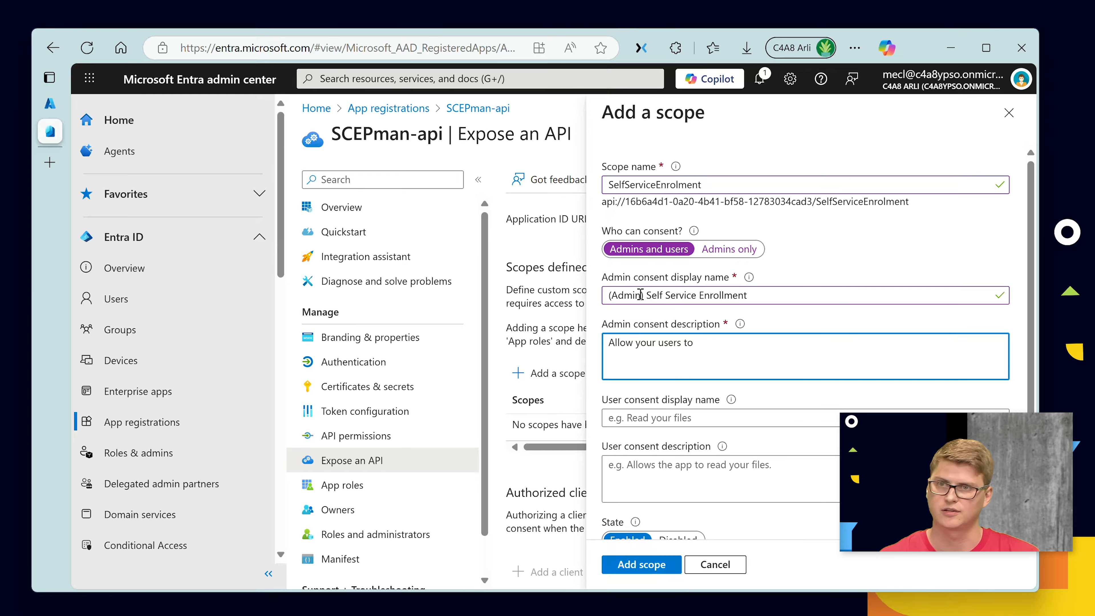
text(retrieve certificates)
Step: Set the user consent display name to "Enroll Certificates" and its description to "Retrieve certificates for WiFi access", and add the scope
key(Tab)
text(Enroll Certificates)
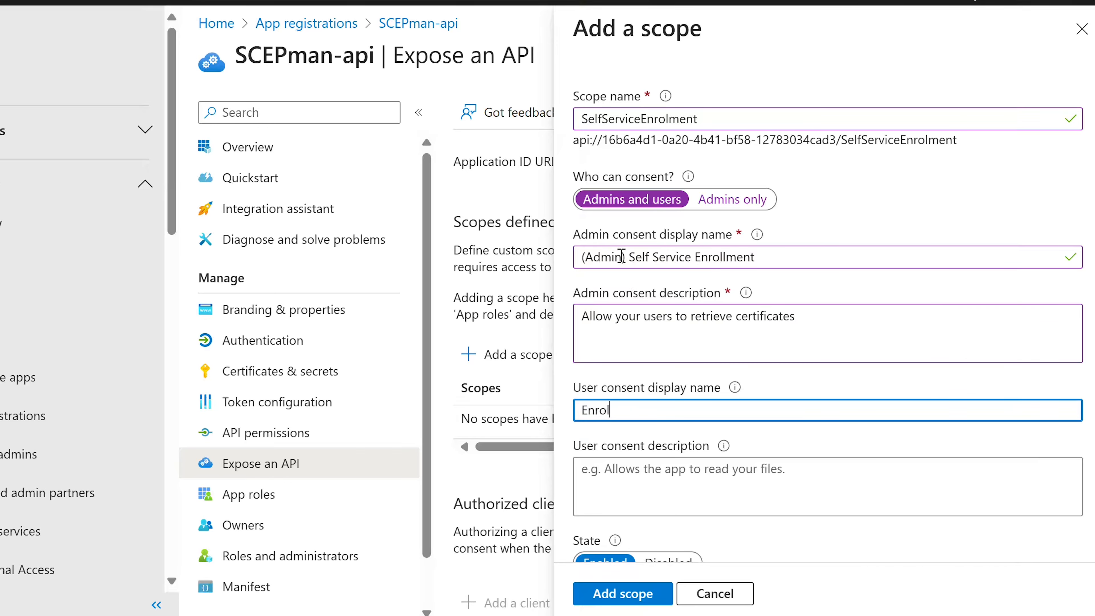
key(Tab)
text(Enroll ower)
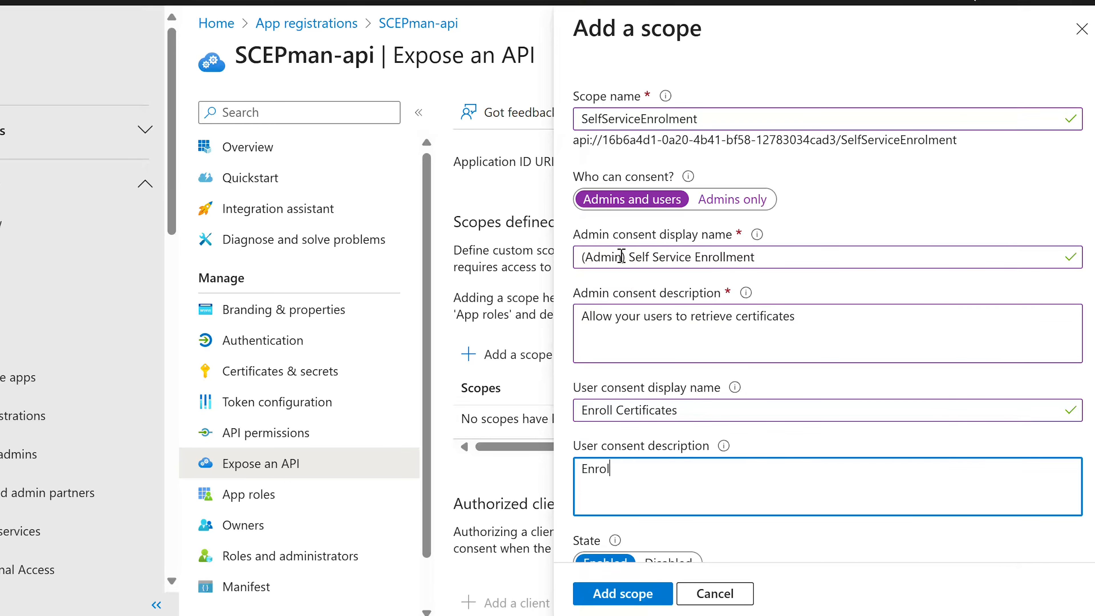
key(ctrl+BackSpace)
key(ctrl+BackSpace)
text(Retrieve certificates for WiFi Acce)
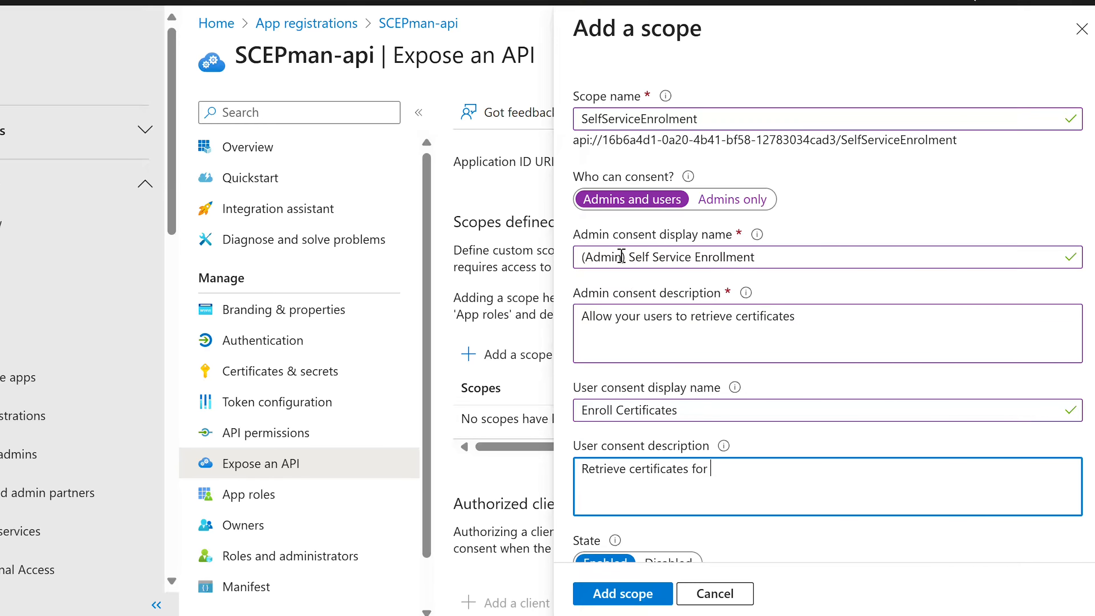
key(ctrl+BackSpace)
text(access)
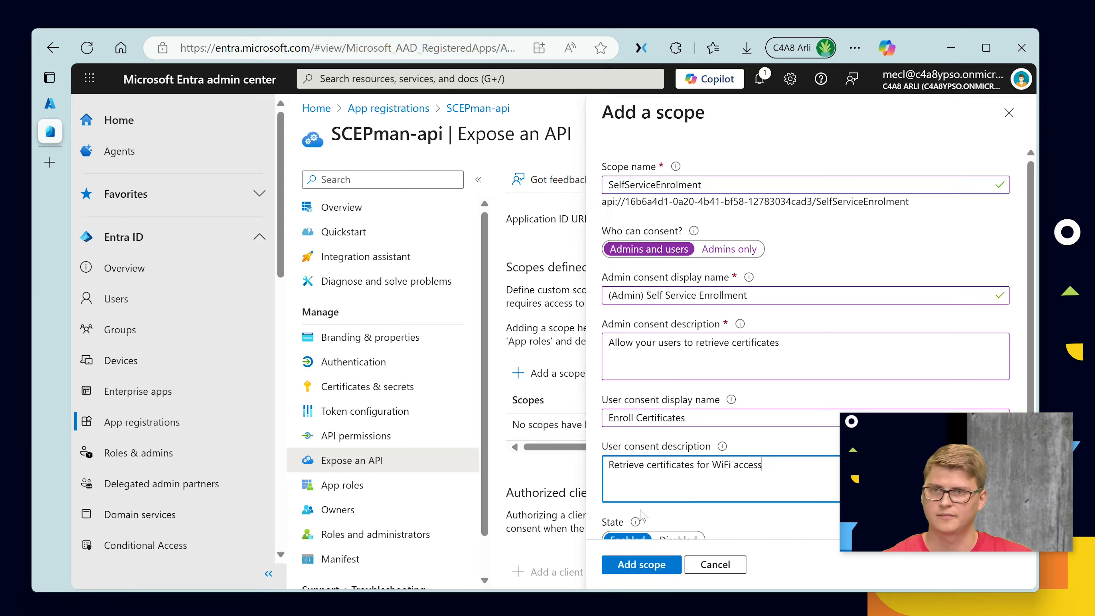
mouse_move(619, 542)
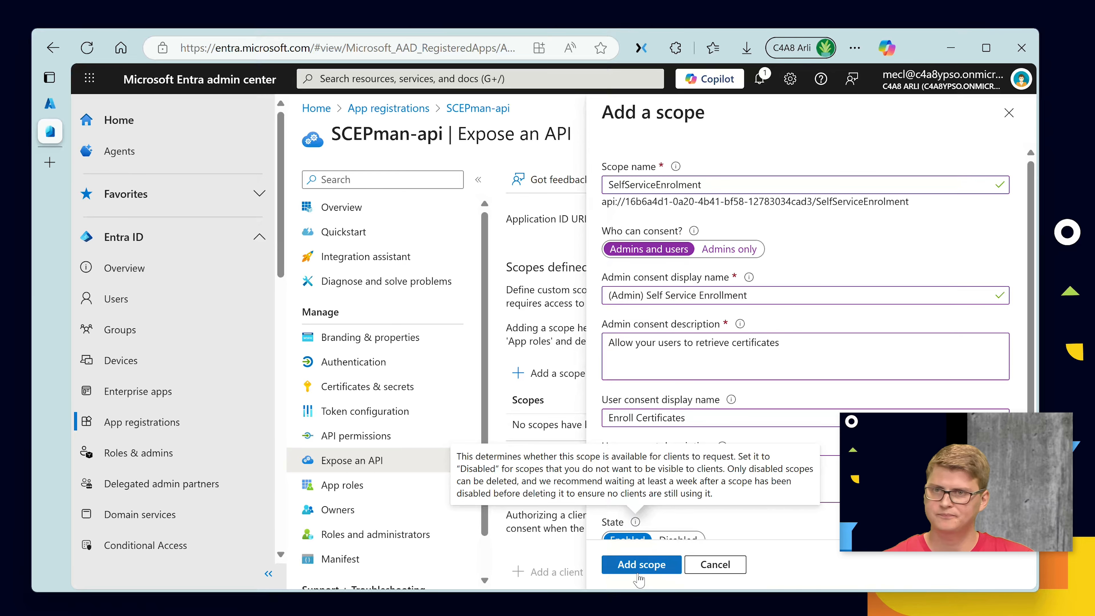
click(639, 564)
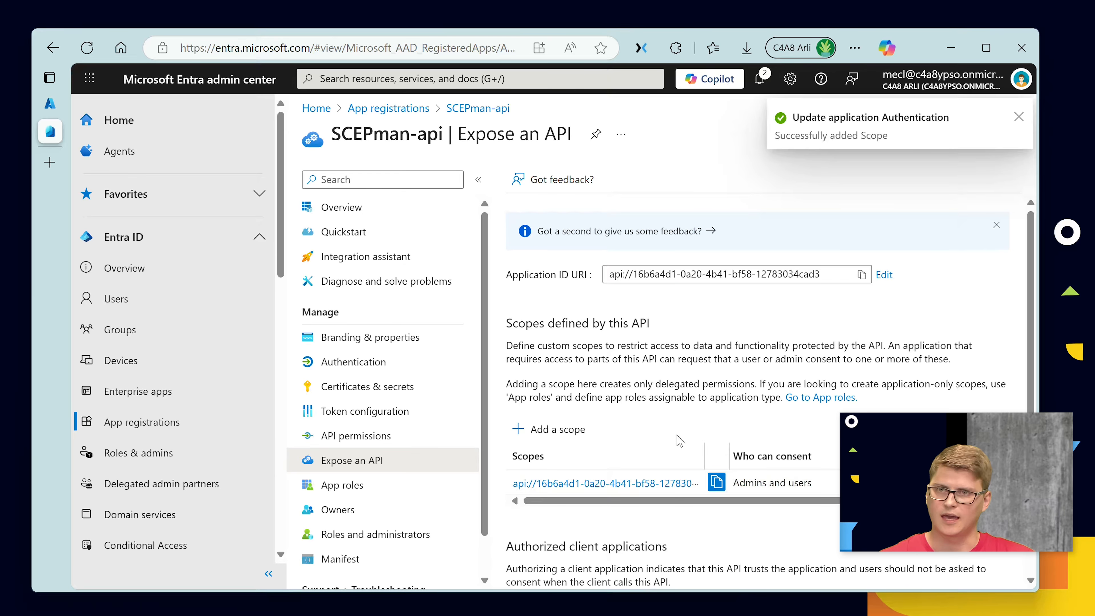
Step: Authorize client application 1950a258-227b-4e31-a9cf-717495945fc2 for the SelfServiceEnrolment scope
scroll(678, 421, down, 2)
scroll(678, 420, down, 1)
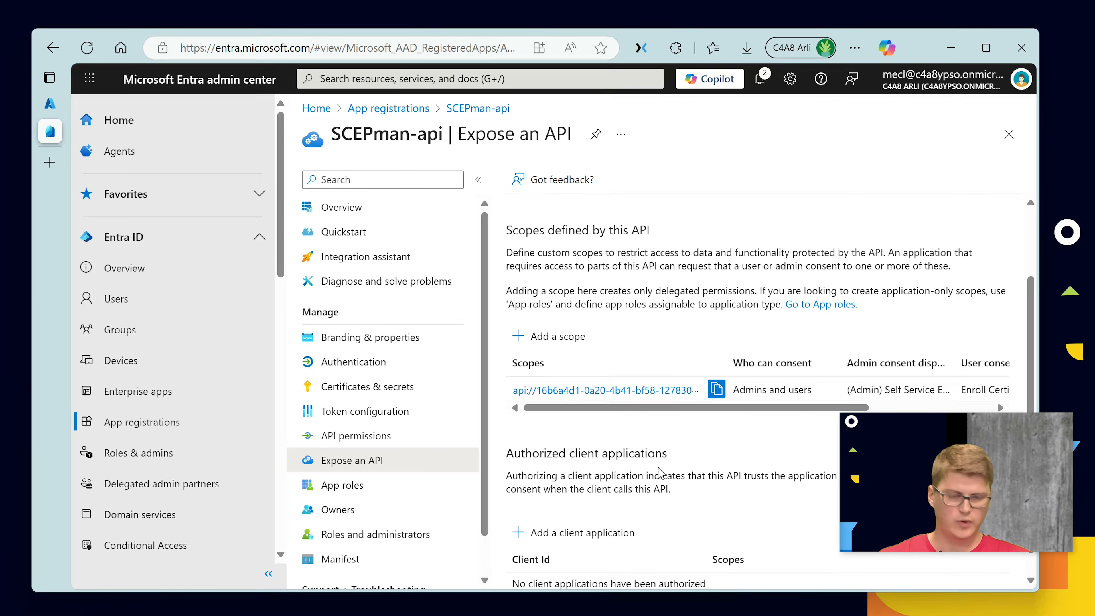
click(568, 534)
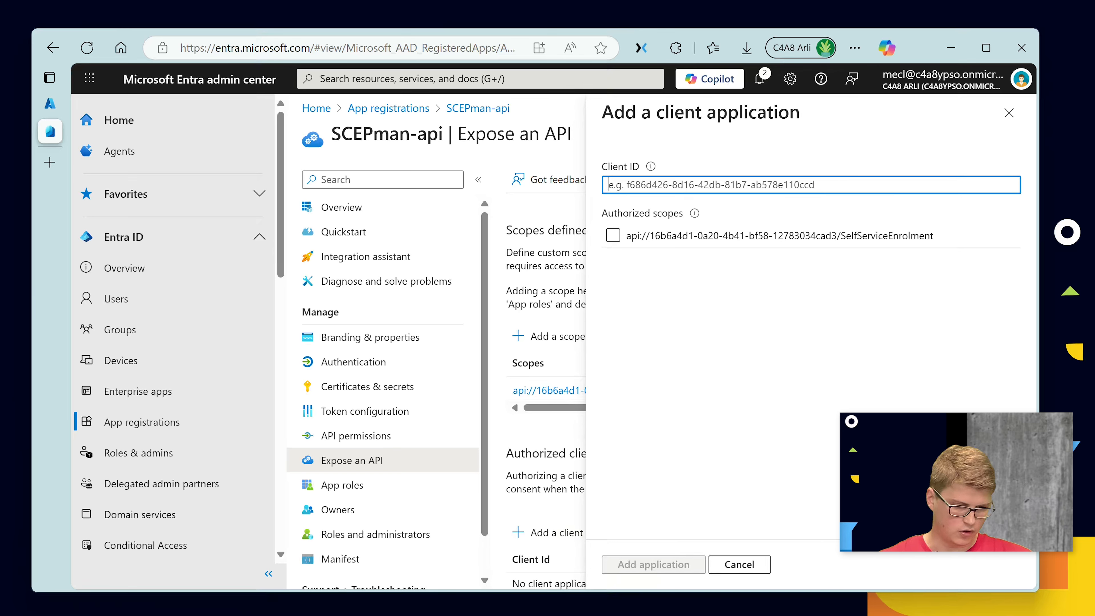
key(alt+Tab)
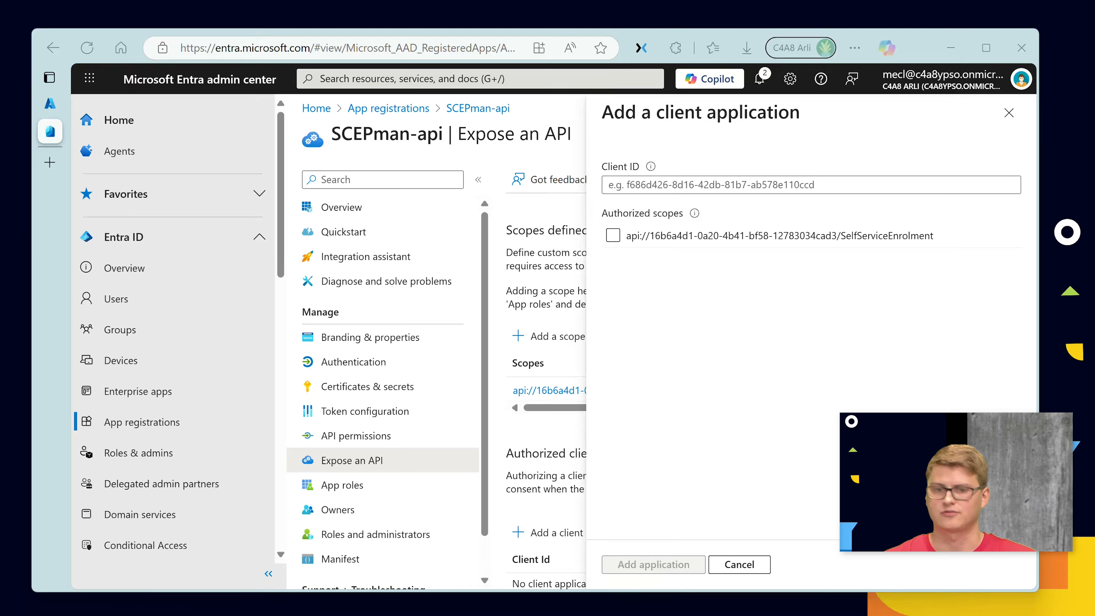
click(852, 179)
text(1950a258-227b-4e31-a9cf-717495945fc2)
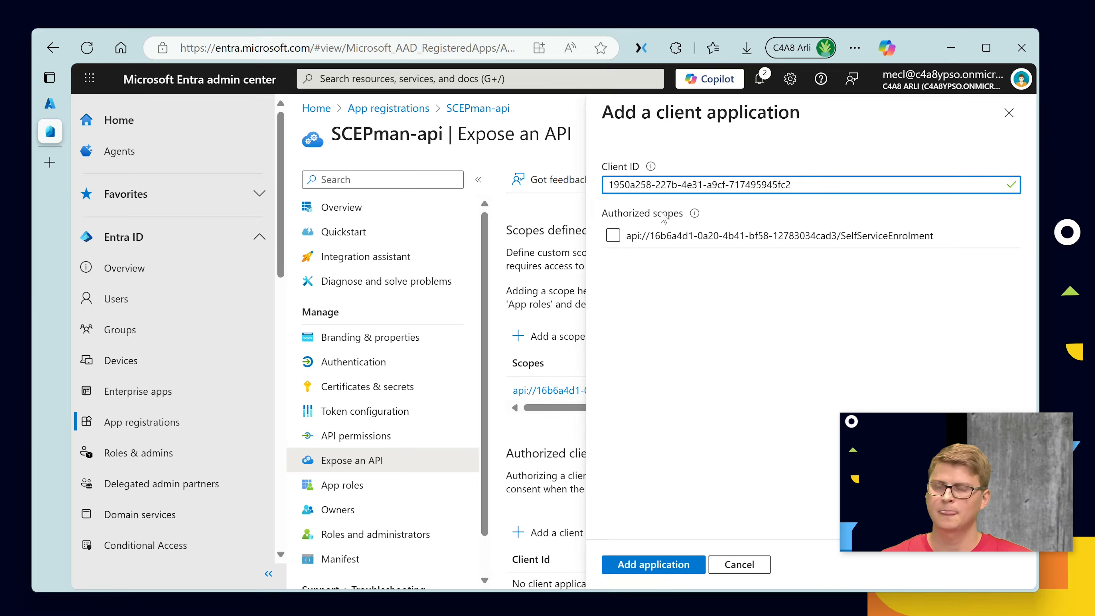
click(613, 235)
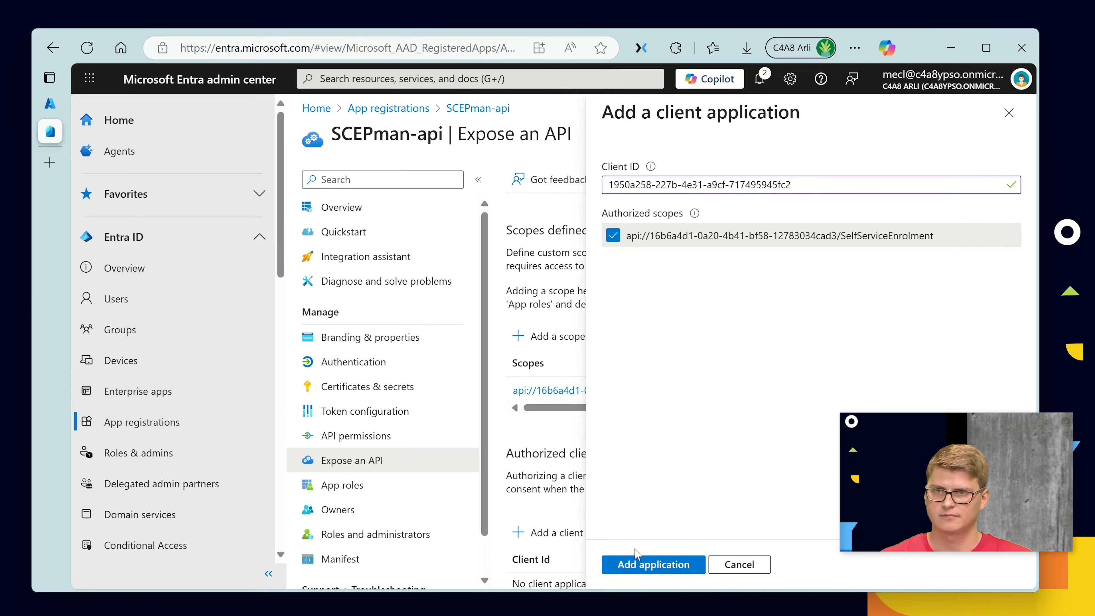
click(636, 570)
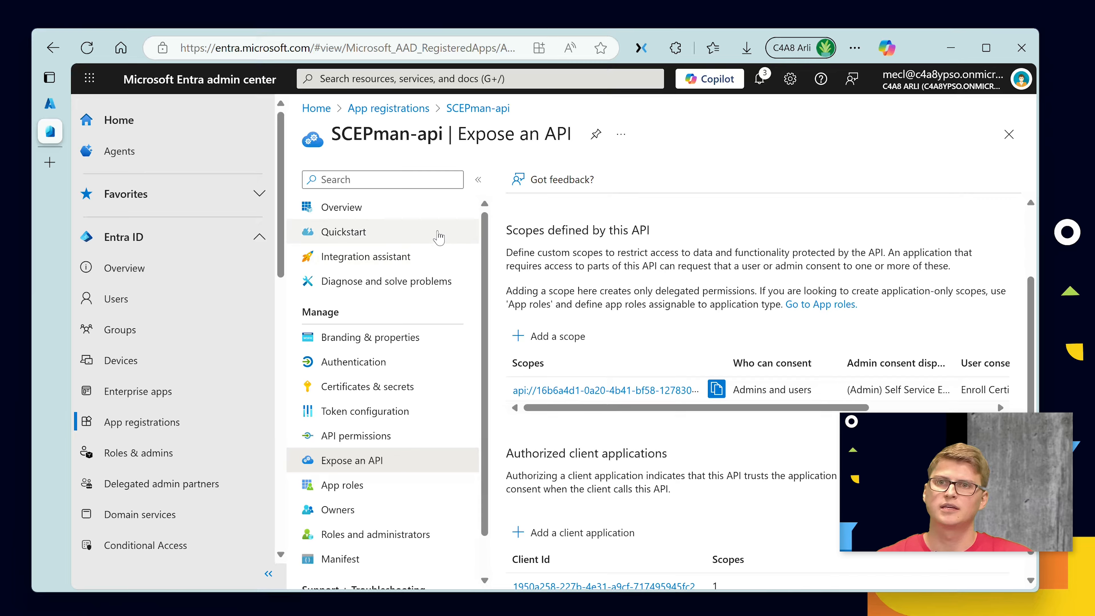
Step: Open the user and group assignments of the enterprise application linked to the SCEPman-api registration
click(421, 219)
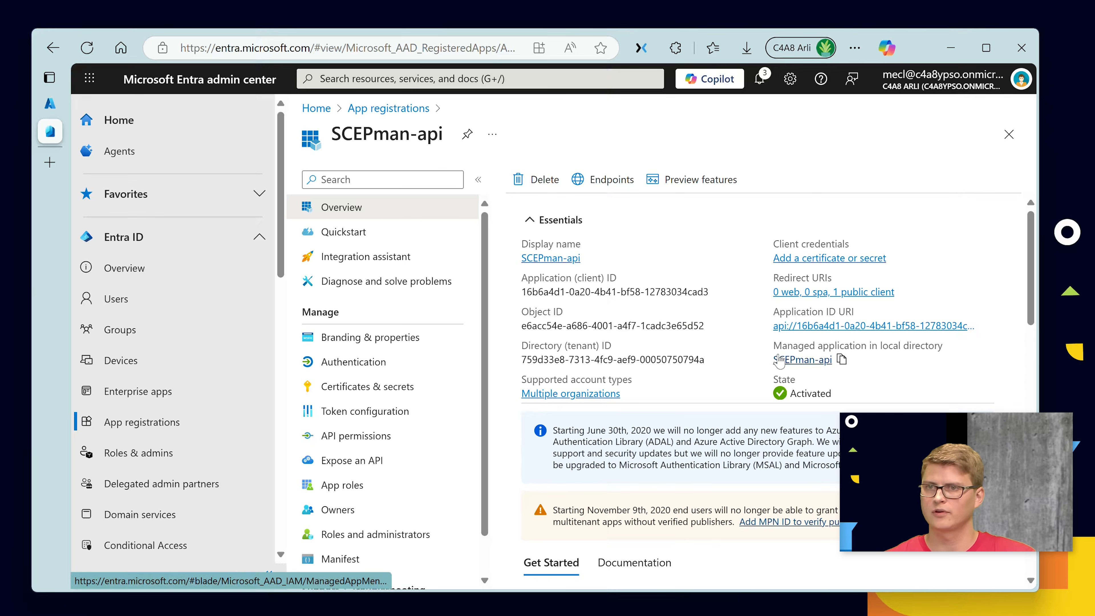
click(793, 361)
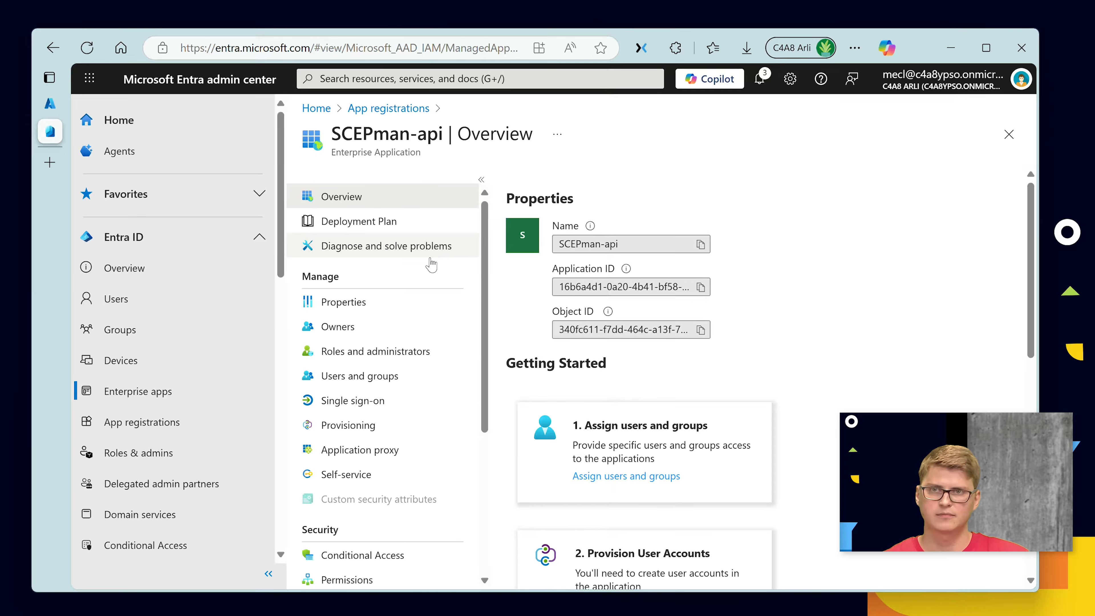
click(352, 375)
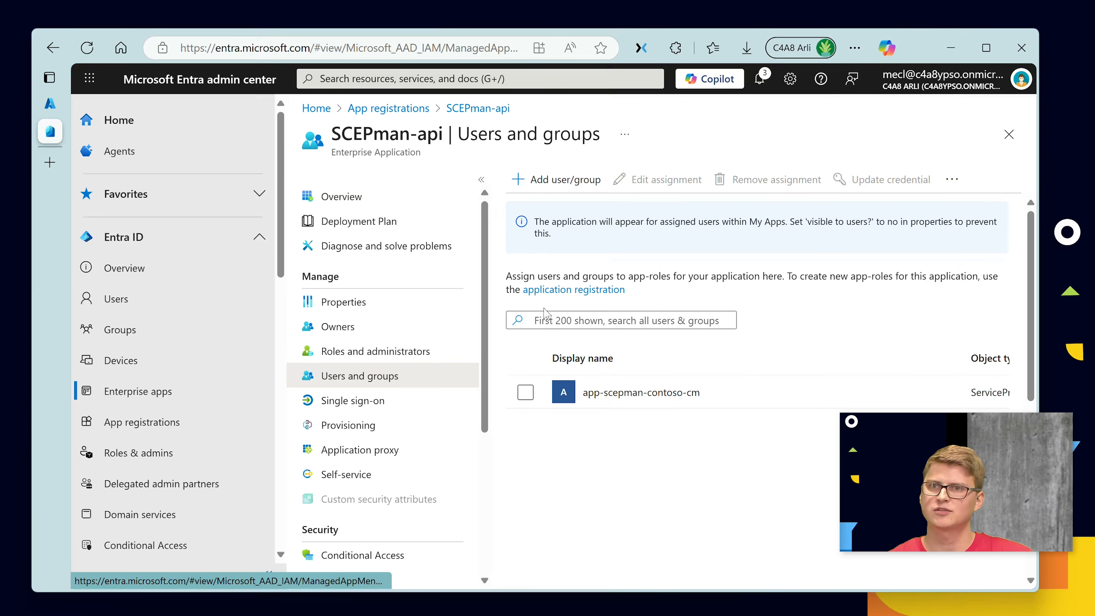
Step: Start a new assignment for the SCEPman-api enterprise application, find the user by full name and select that account
click(558, 178)
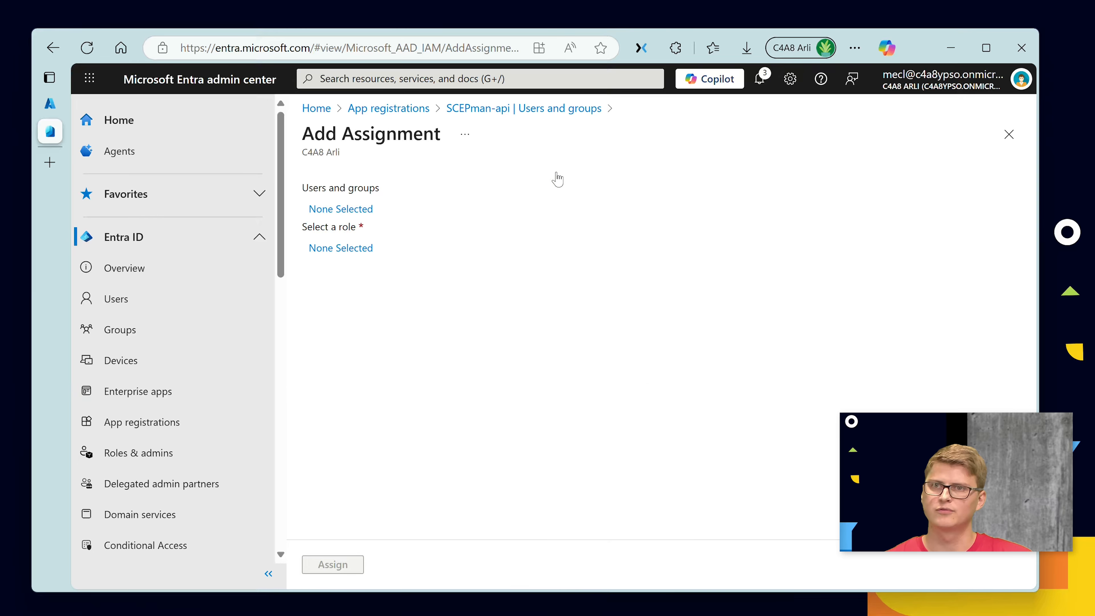
click(361, 210)
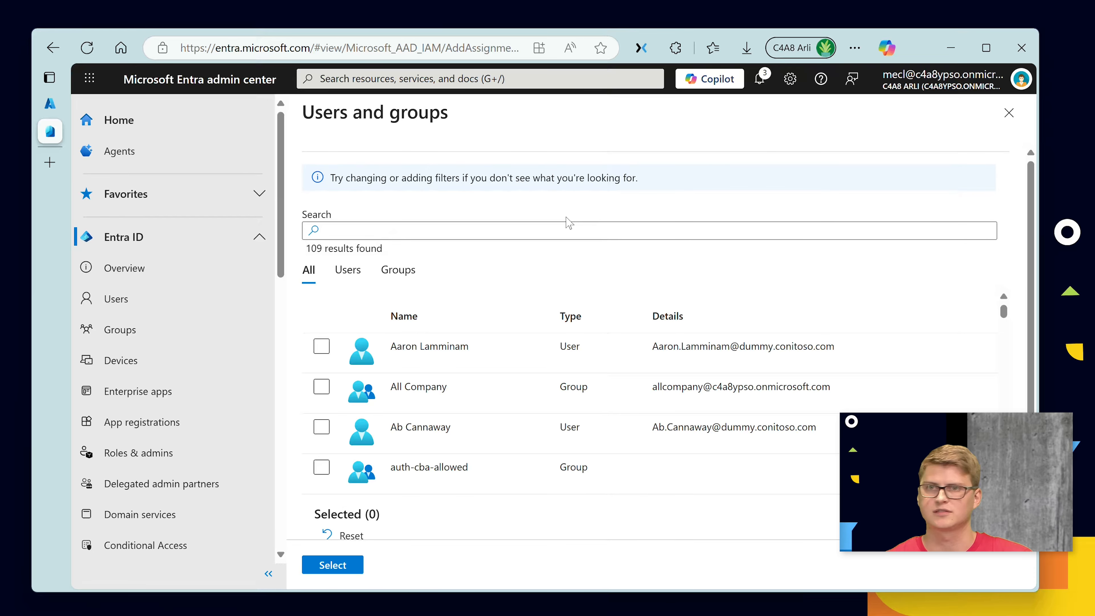
click(560, 229)
text(clara ow)
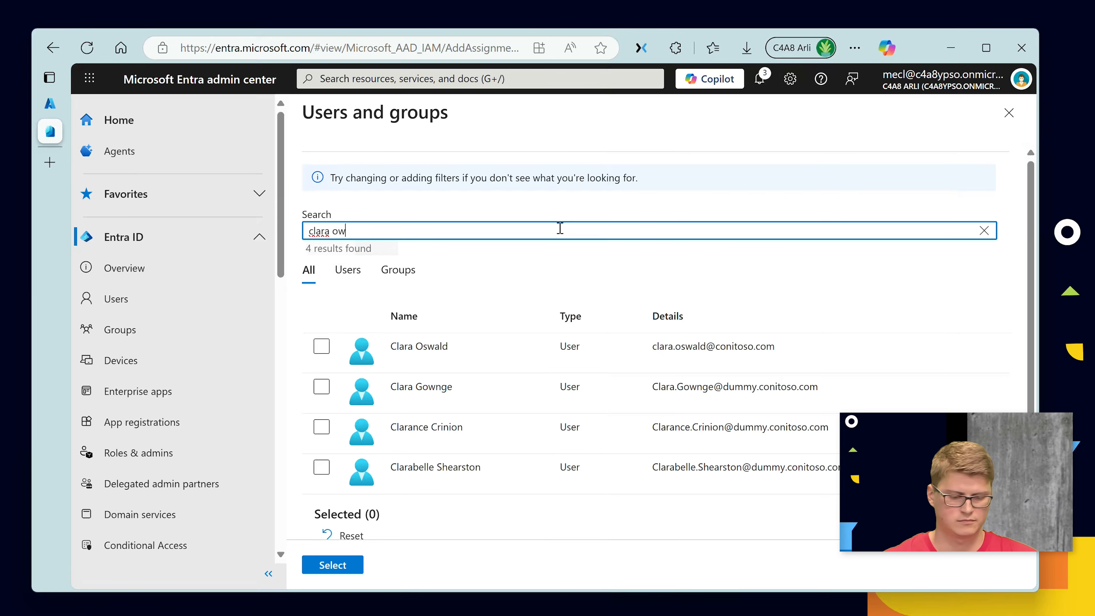
key(BackSpace)
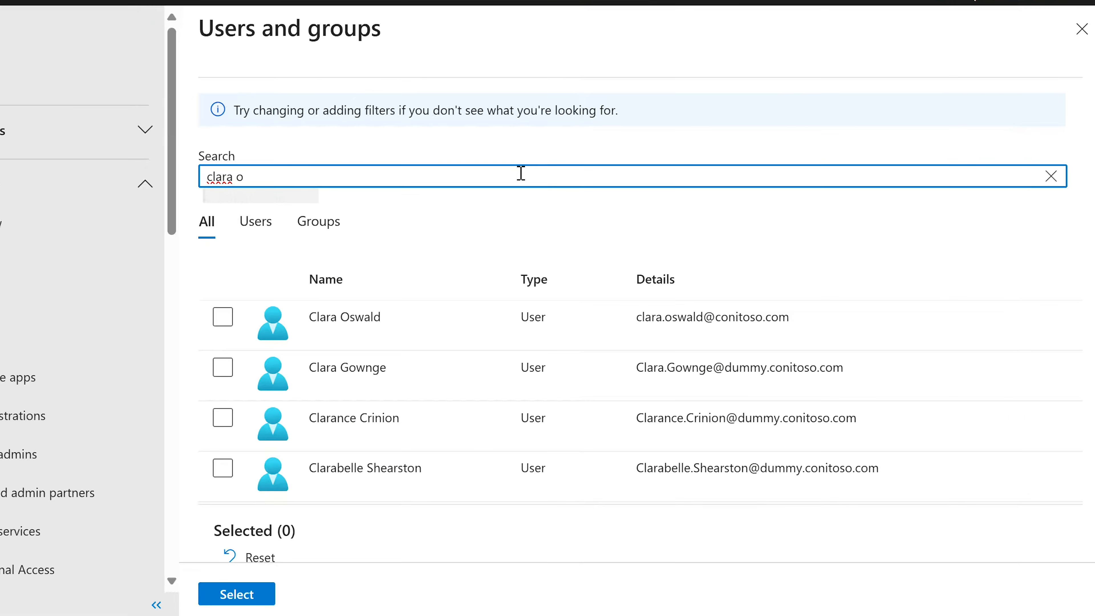
text(swald)
click(321, 346)
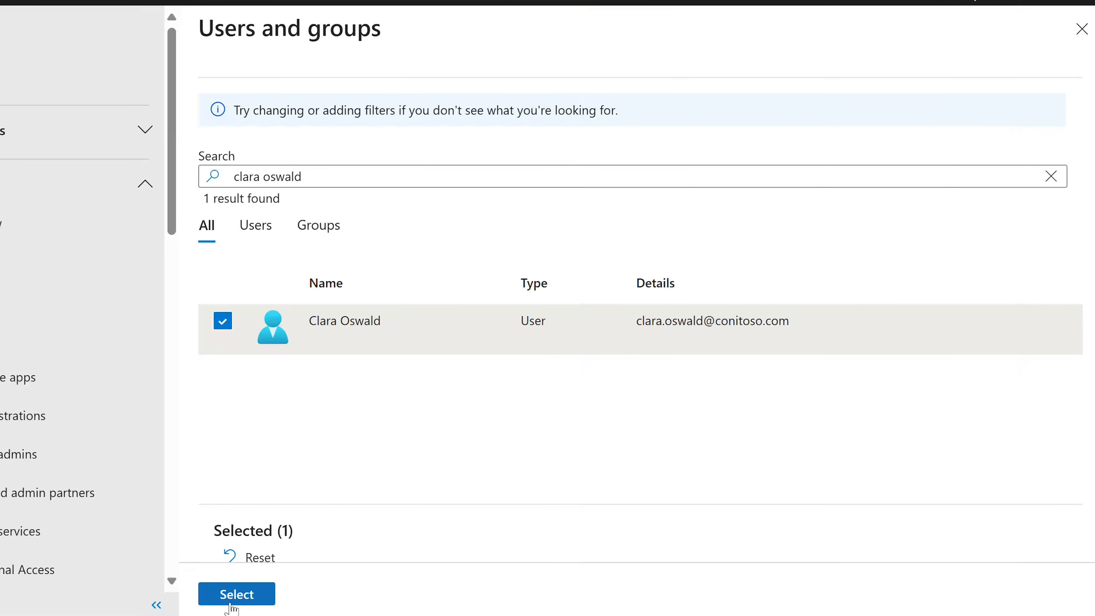
click(233, 602)
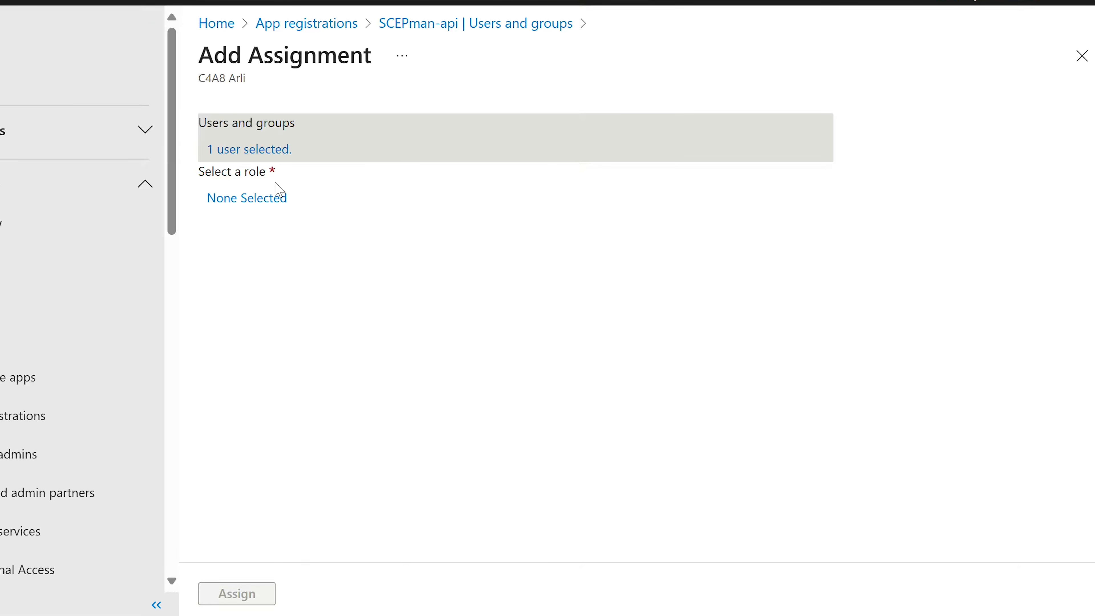
Step: Choose the app role for the selected user and complete the assignment
click(270, 197)
click(856, 172)
click(886, 588)
click(237, 593)
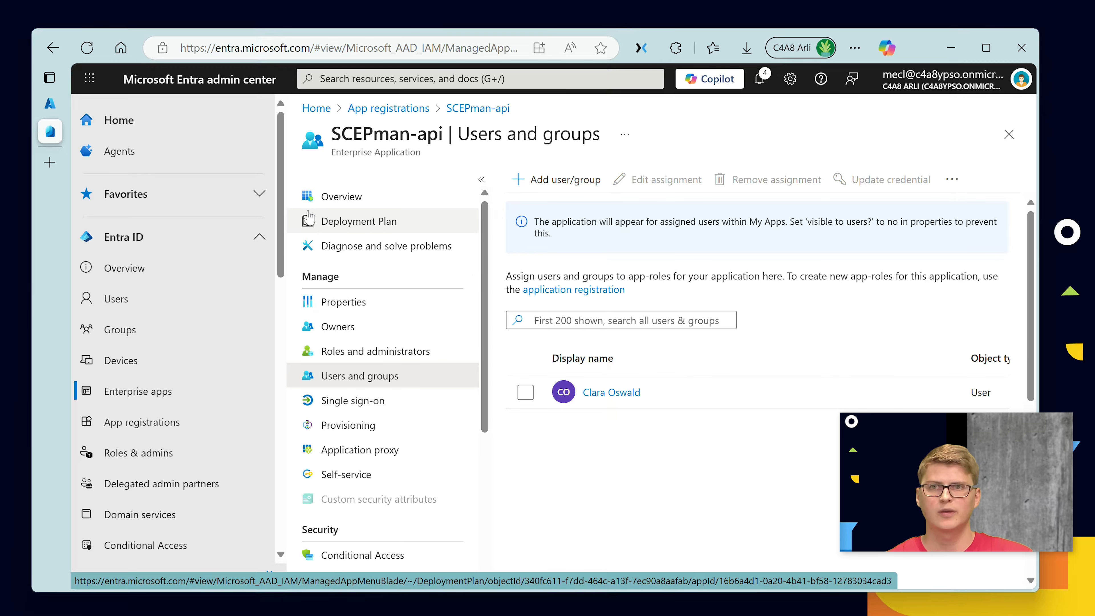
Step: Switch to the Azure portal and open the environment variables of the app-scepman-contoso app service
click(60, 112)
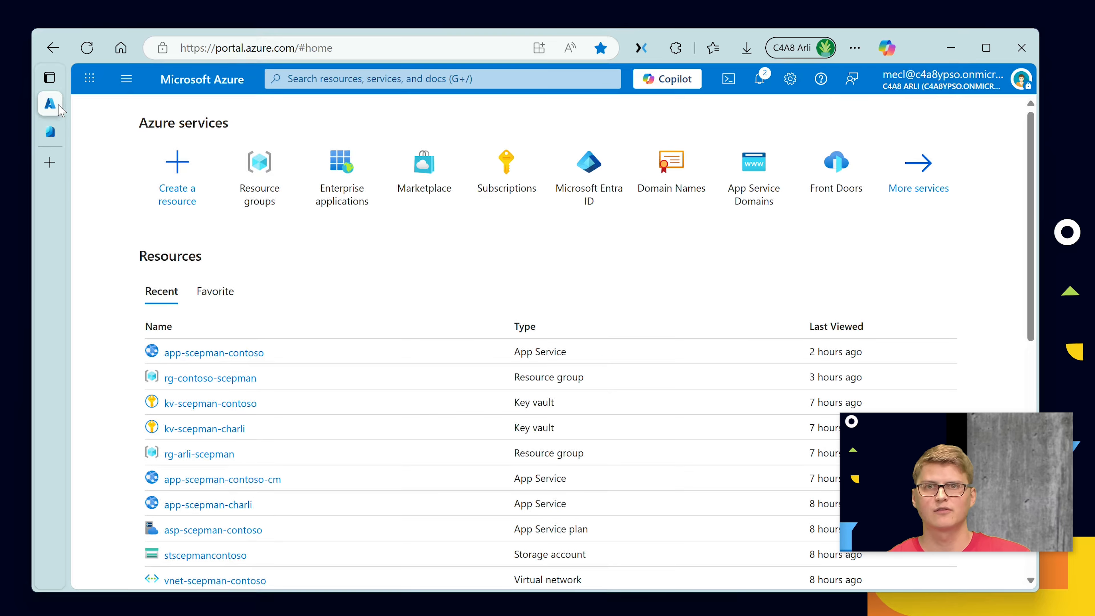
click(190, 365)
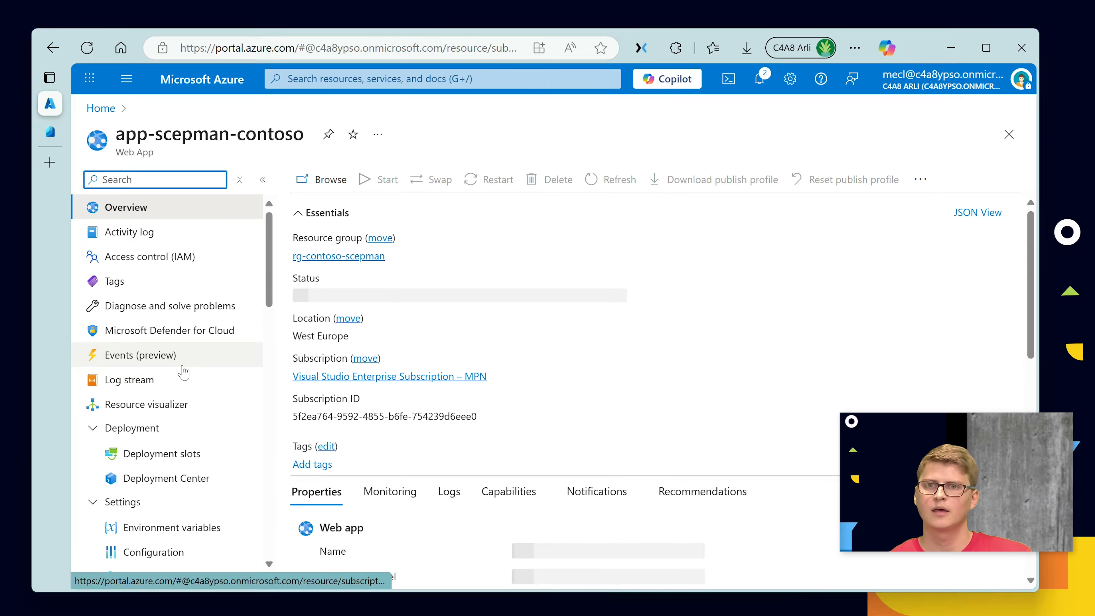
click(143, 522)
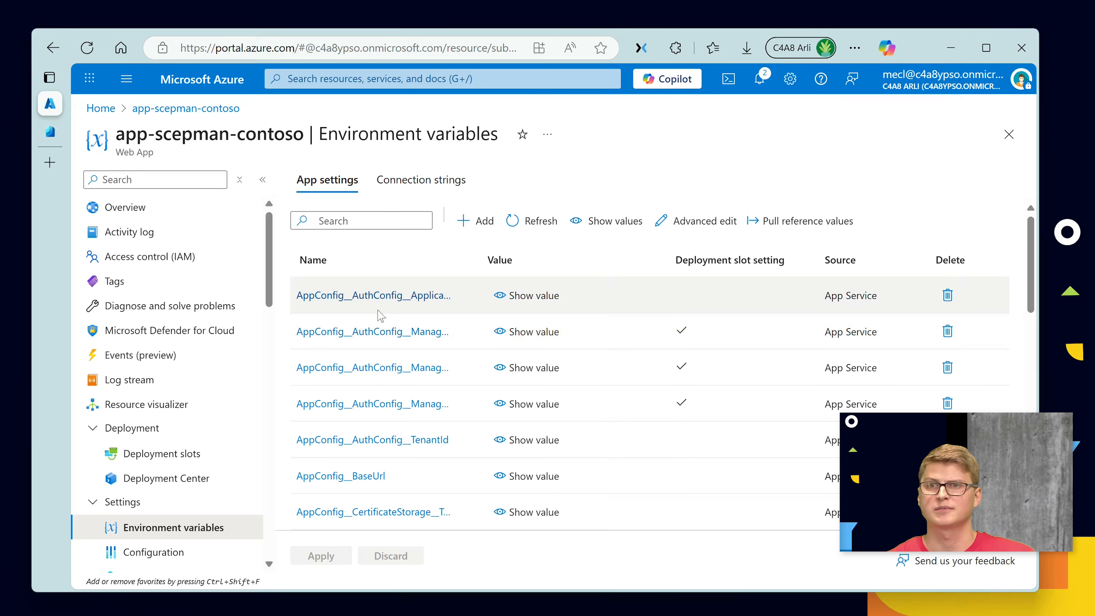
Step: Search the app settings for dbcsrvalidation
click(427, 220)
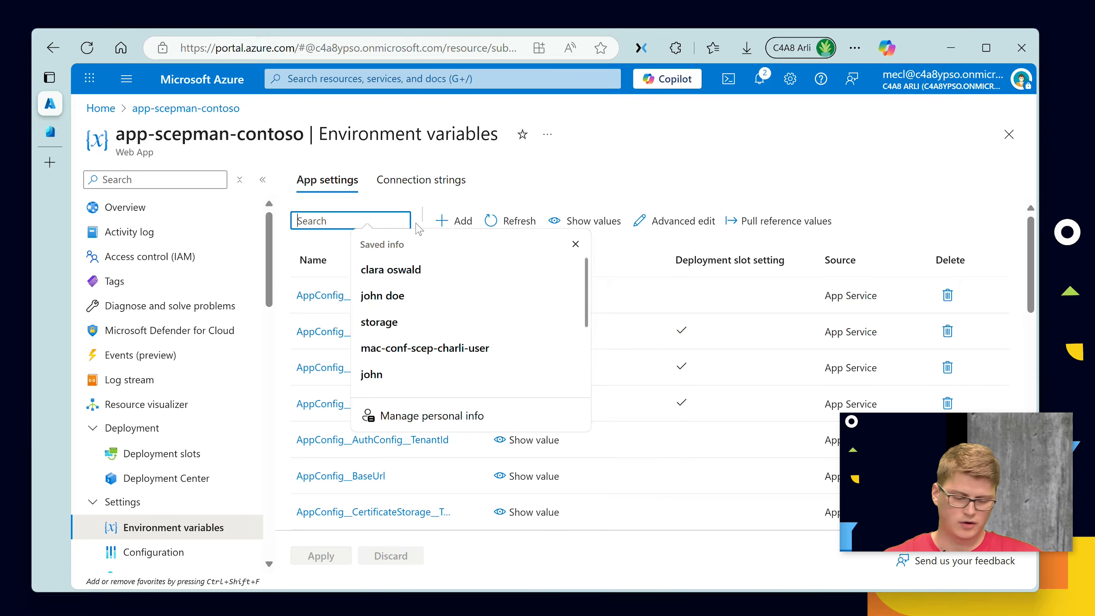
text(dbcsrvalidation)
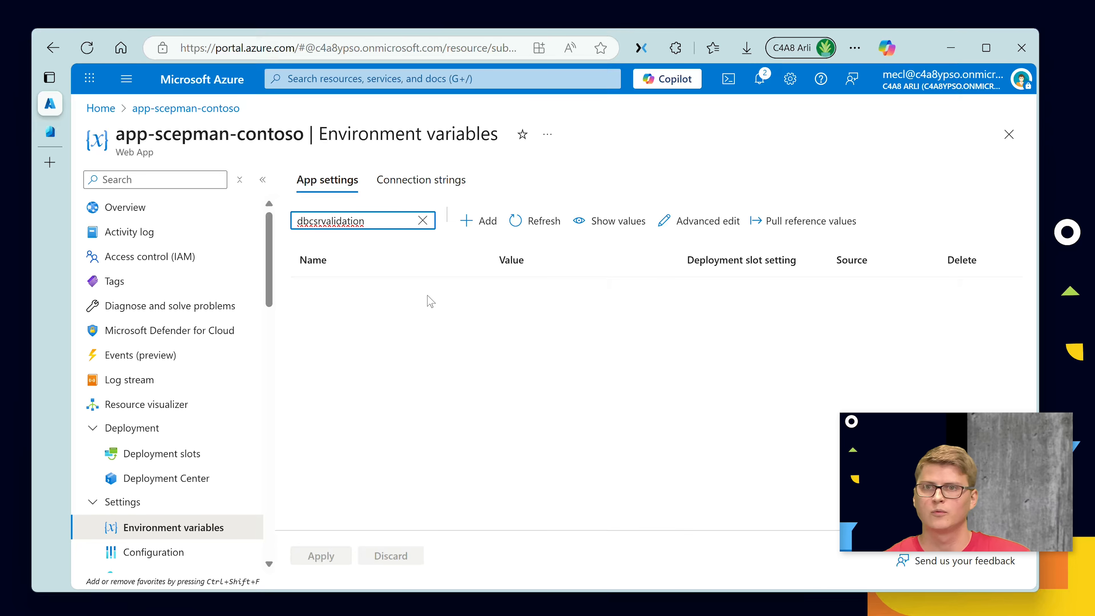
click(427, 298)
click(385, 227)
click(408, 280)
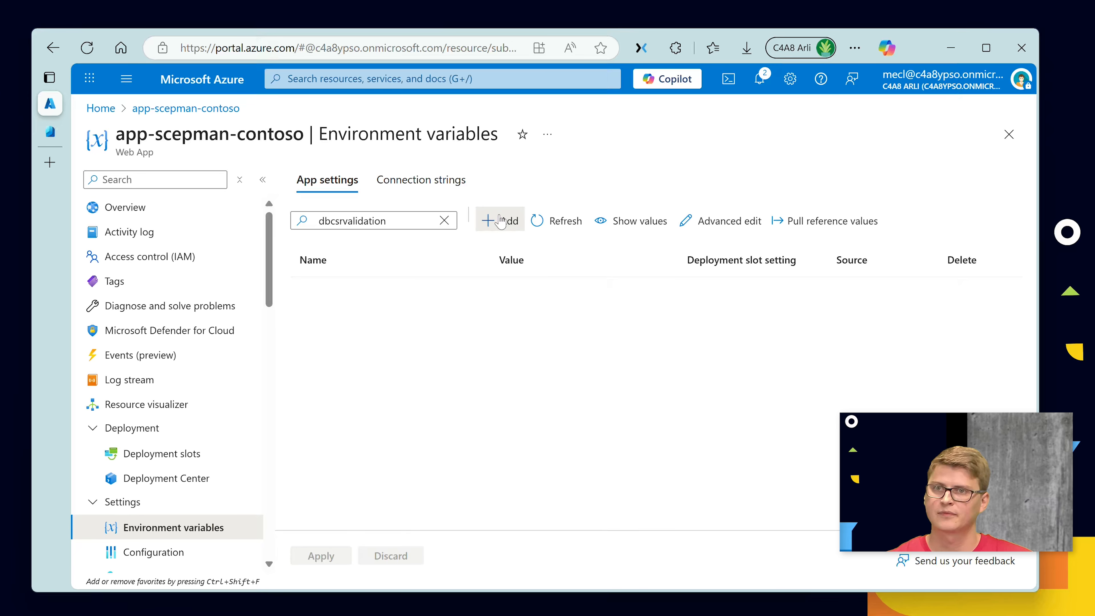
Step: Add the application setting AppConfig__DbCSRValidation__Enabled with the value true
click(492, 220)
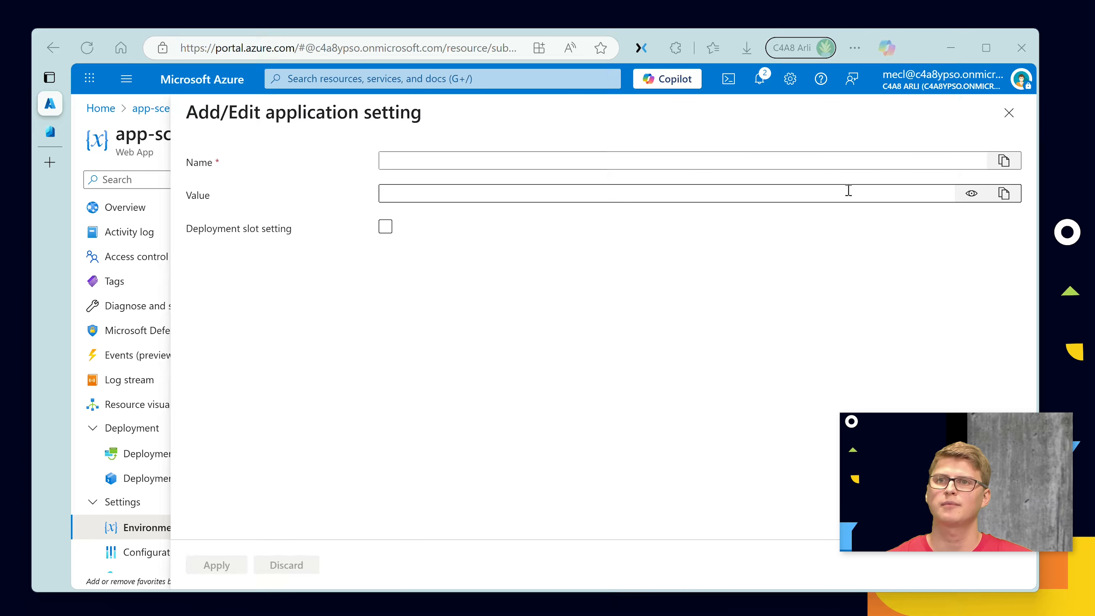
click(826, 162)
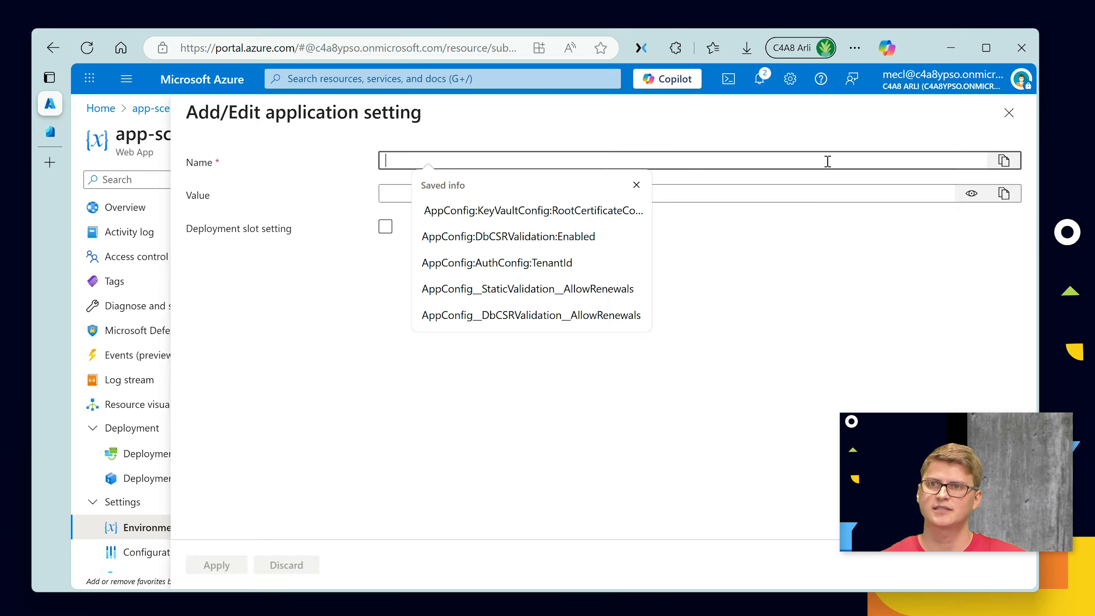
key(Down)
key(Down)
key(Return)
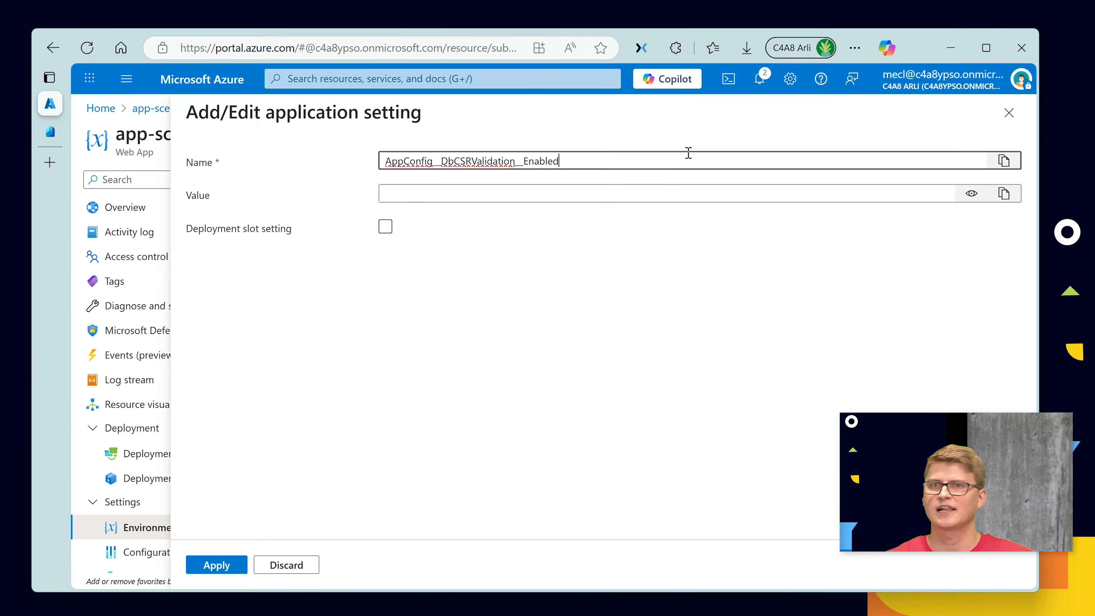
click(966, 198)
click(844, 187)
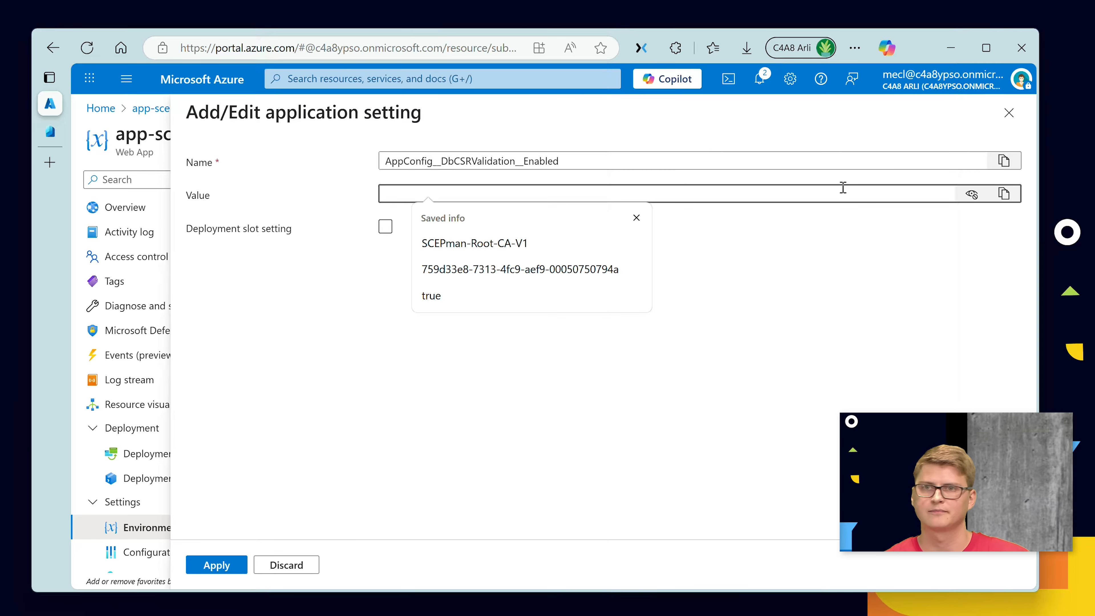
text(true)
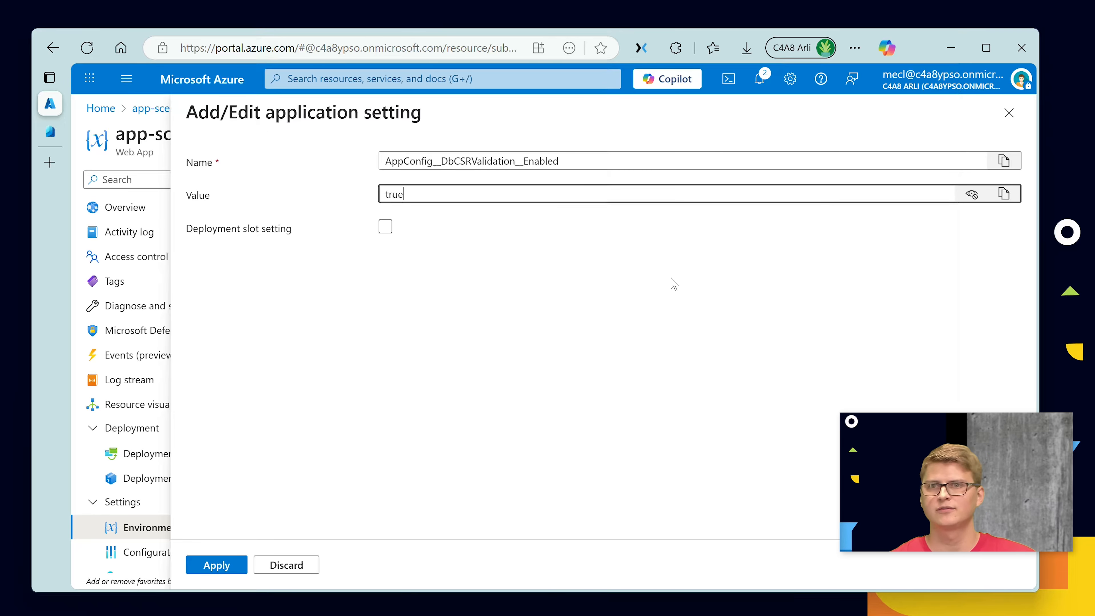
click(216, 564)
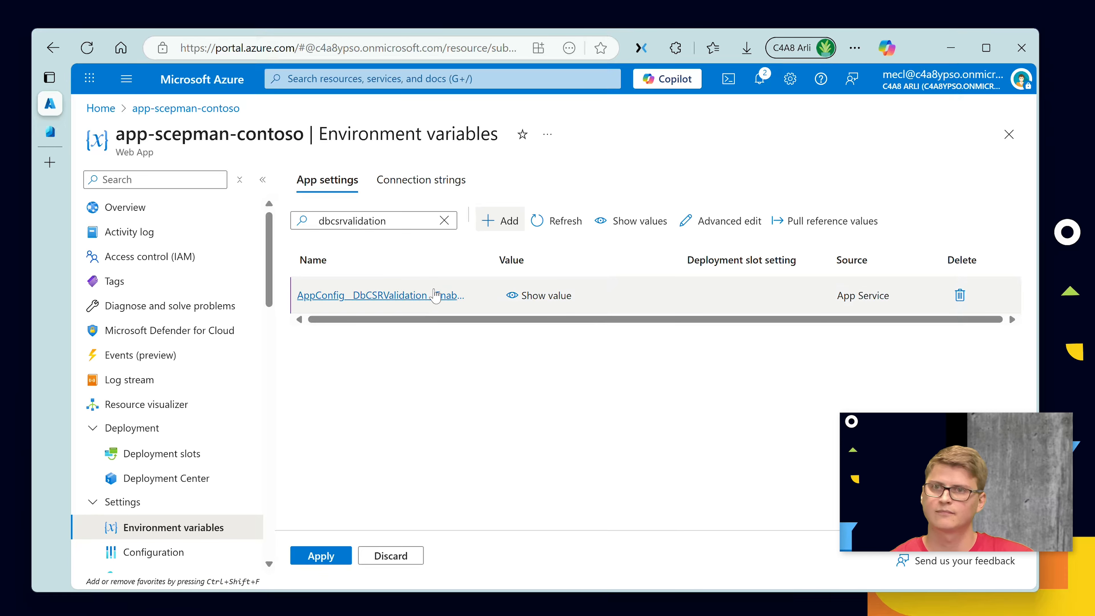
Step: Add the application setting AppConfig__DbCSRValidation__AllowRenewals with the value true
click(490, 224)
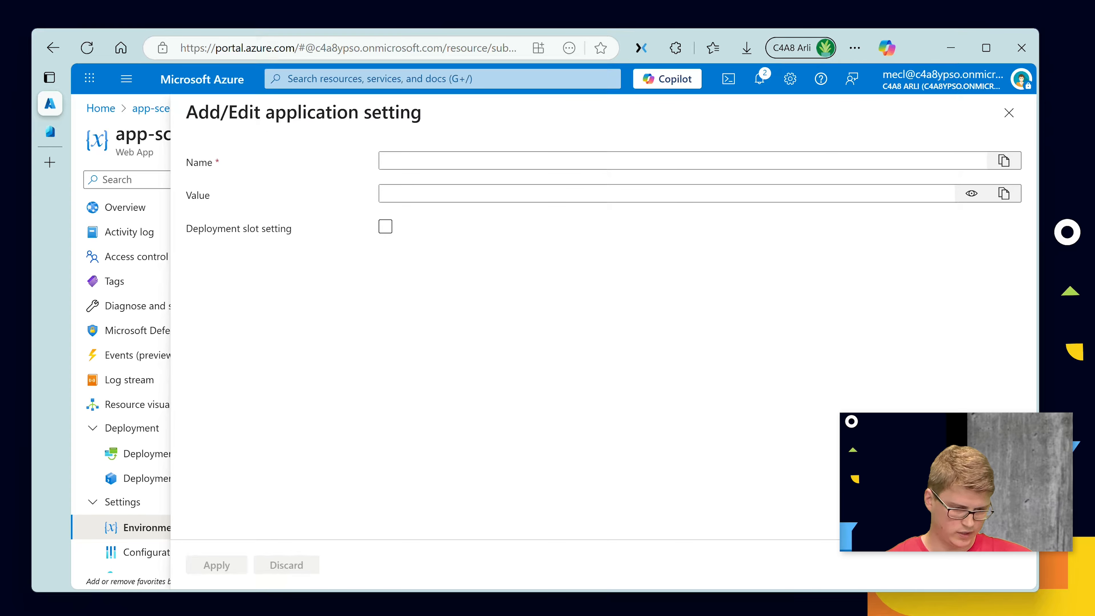
key(alt+Tab)
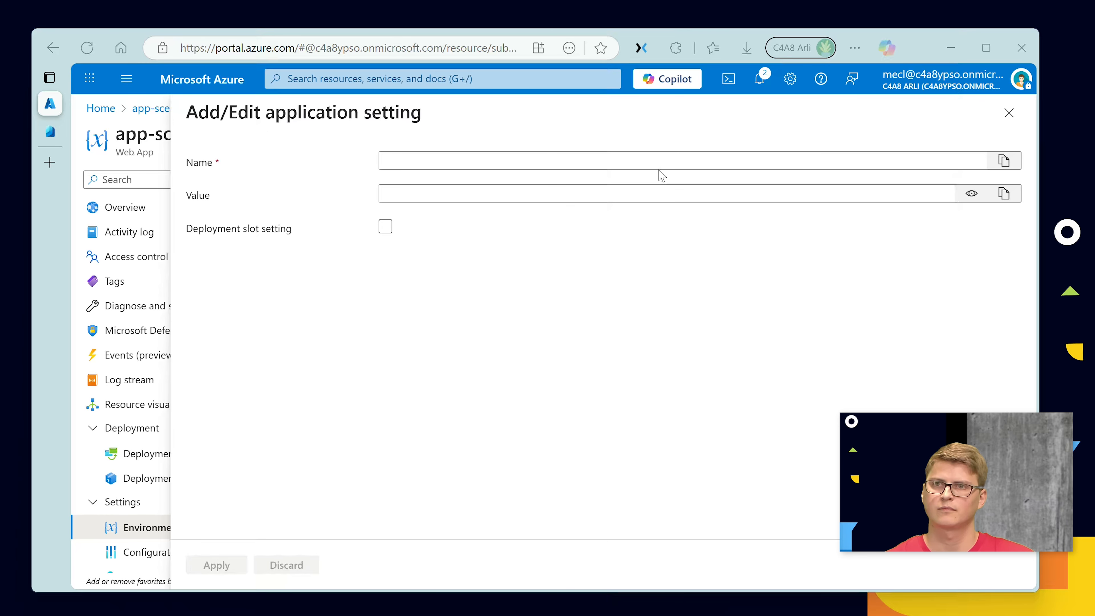
click(653, 161)
key(Up)
key(Return)
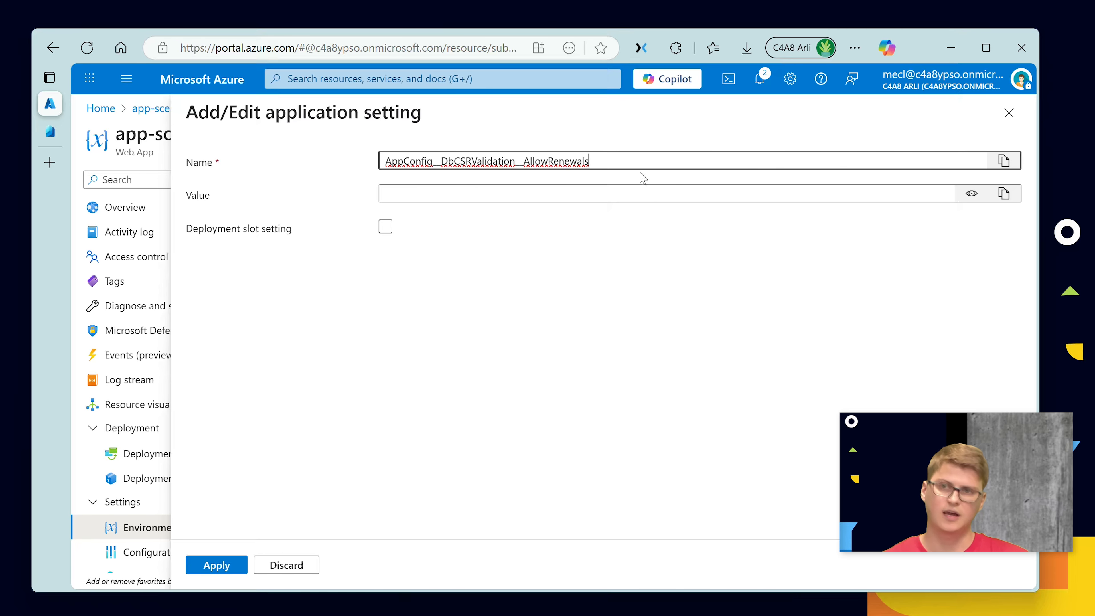
click(624, 195)
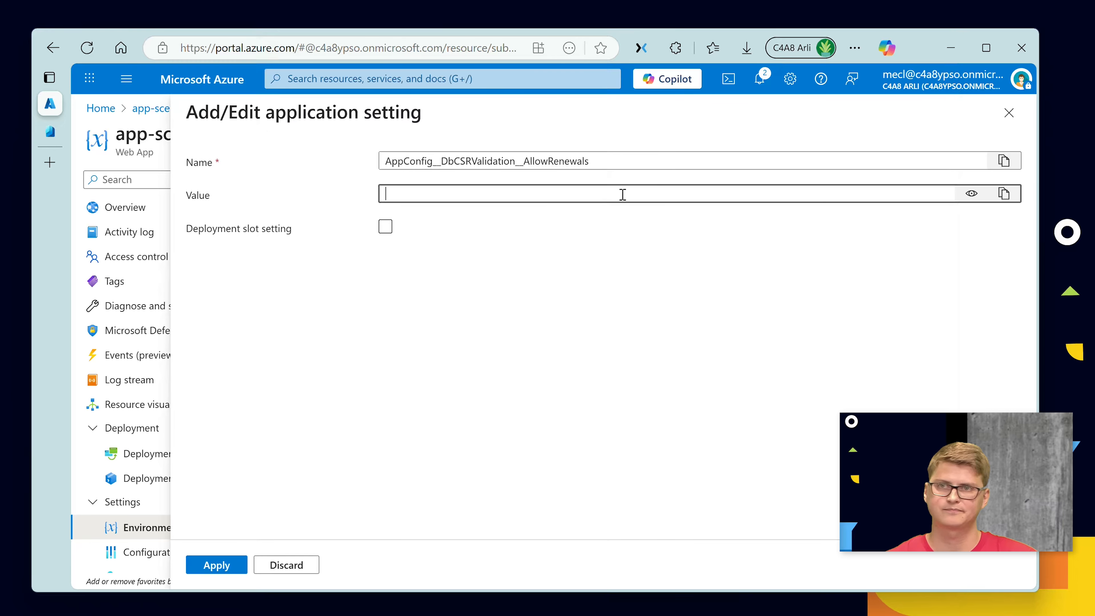
text(true)
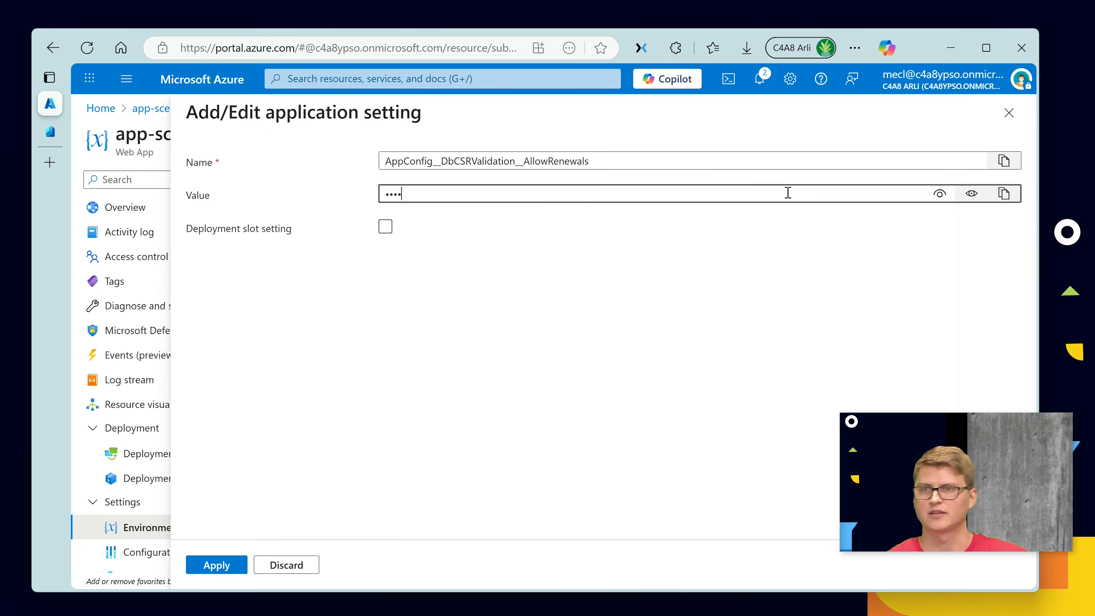
click(939, 195)
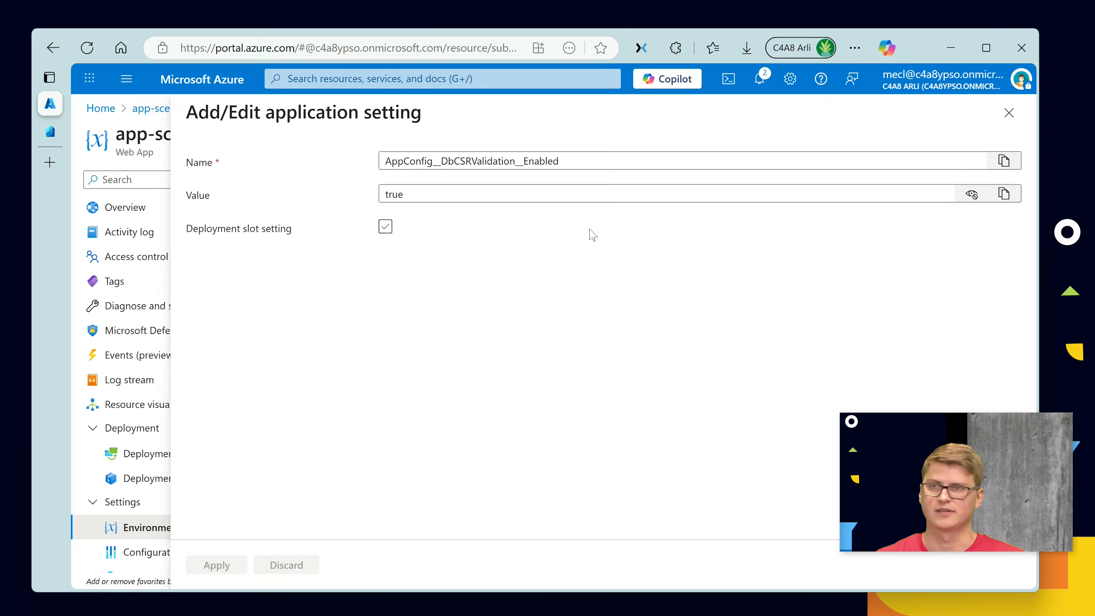
click(1007, 118)
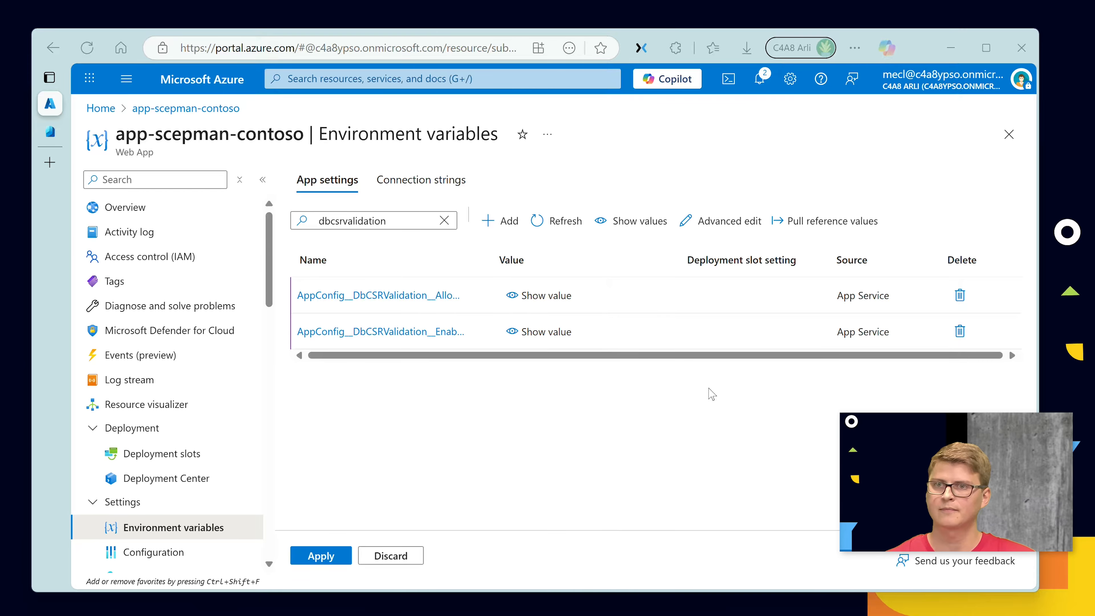
Step: Add the application setting AppConfig__DbCSRValidation__ReenrollmentAllowedCertificateTypes with the value IntuneUser
click(498, 218)
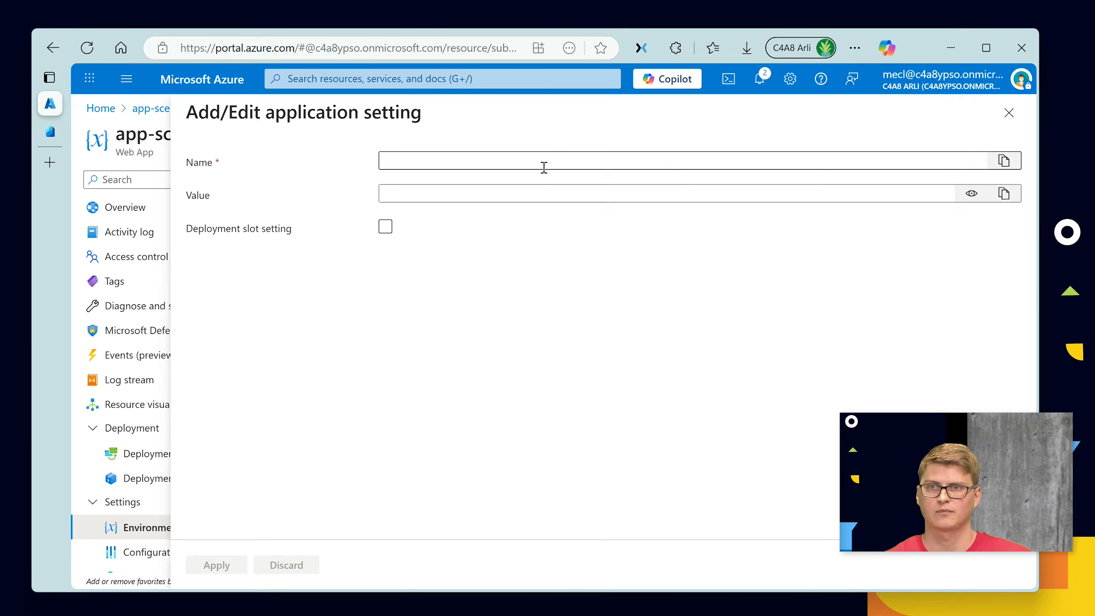
click(536, 161)
text(AppConfig__DbCSRValidation__ReenrollmentAllowedCertificateTypes)
click(565, 191)
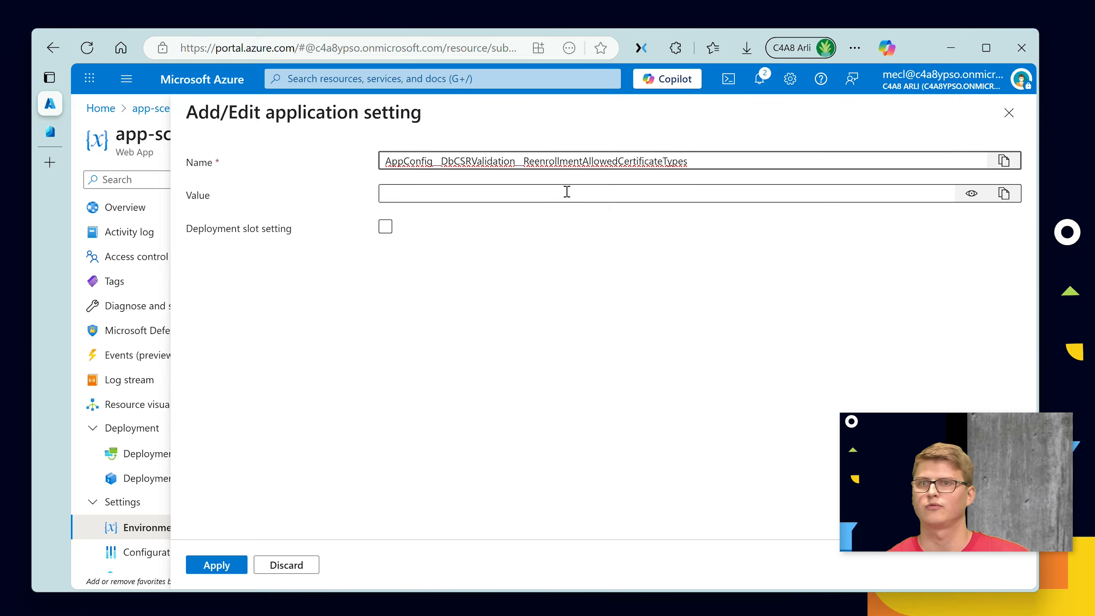
text(•••••••)
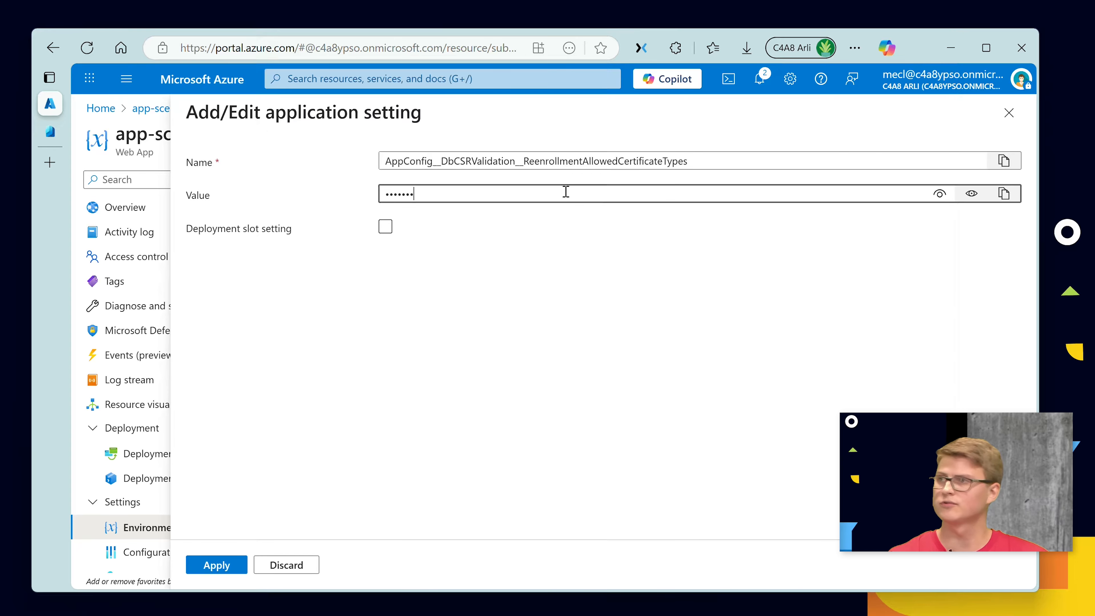
key(ctrl+a)
key(BackSpace)
text(••••••••••)
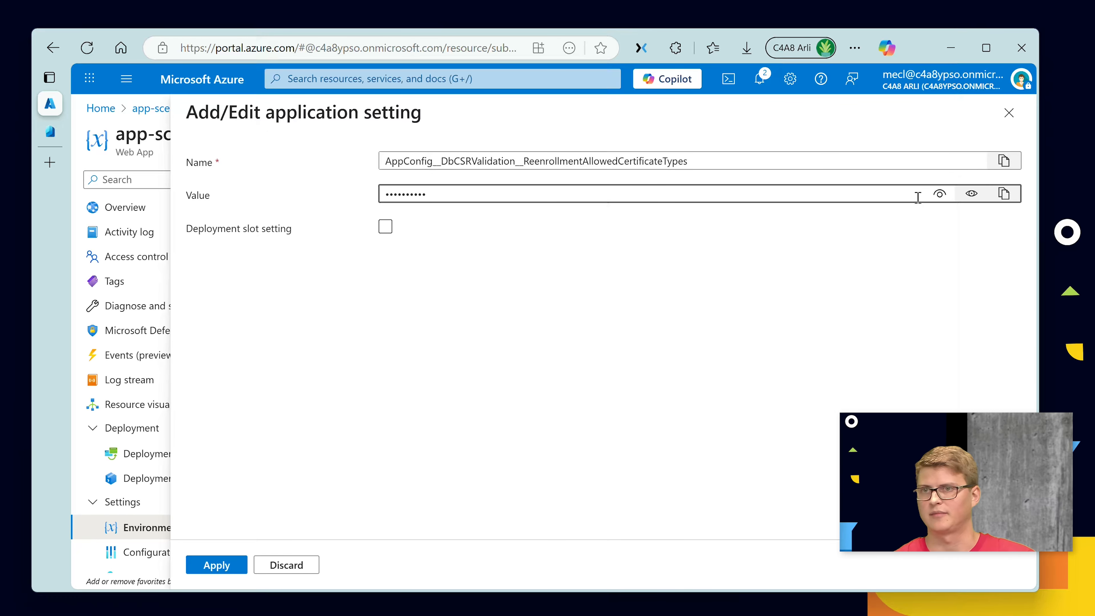
click(939, 195)
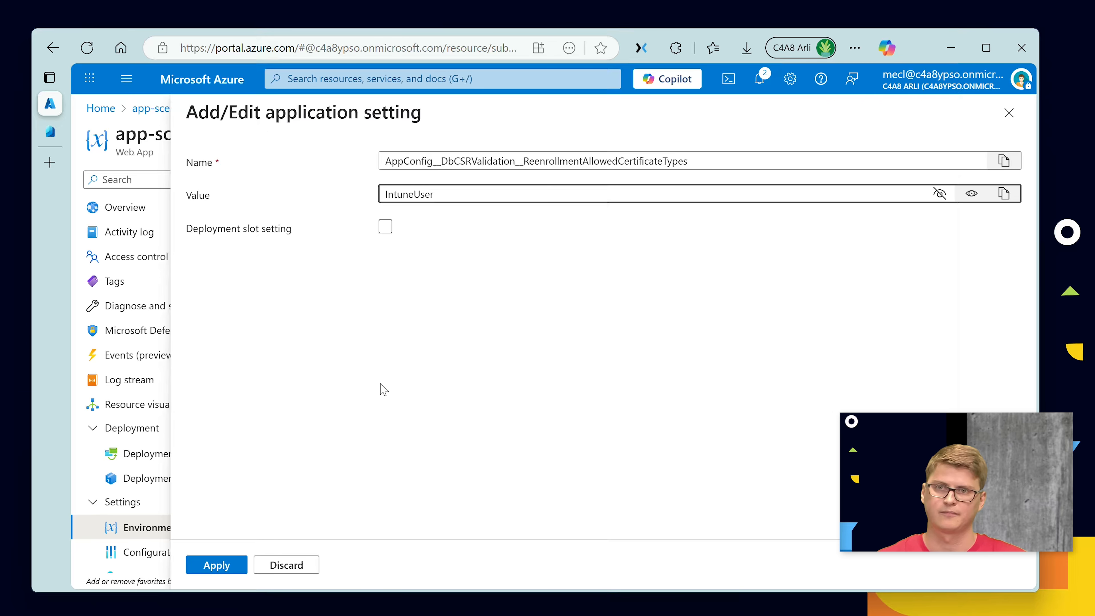
click(216, 570)
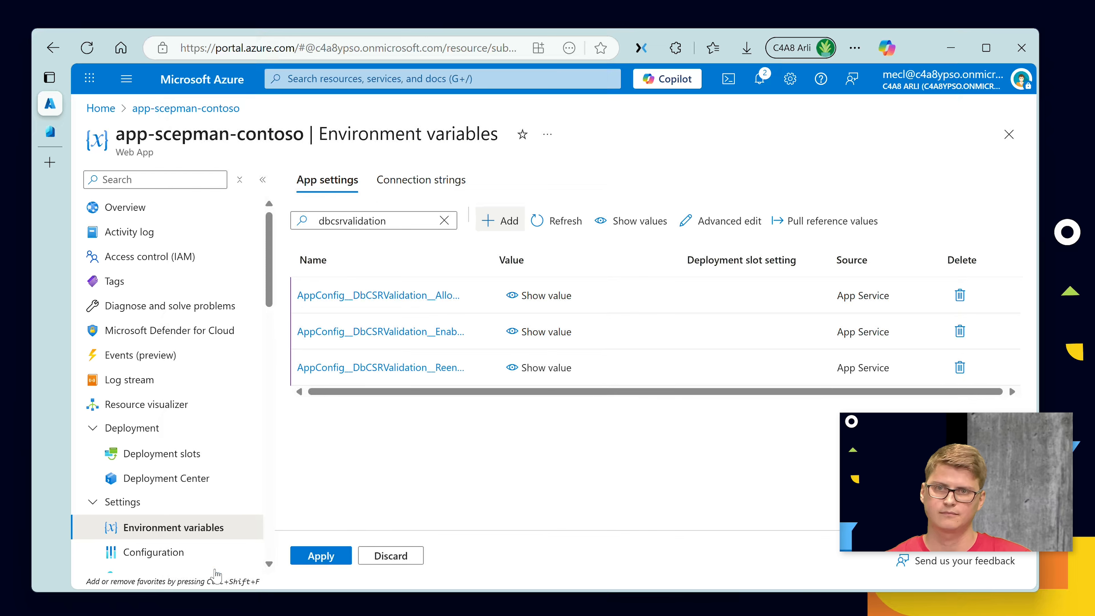
Step: Save the new DbCSRValidation app settings to app-scepman-contoso and return to the web app's overview
click(321, 560)
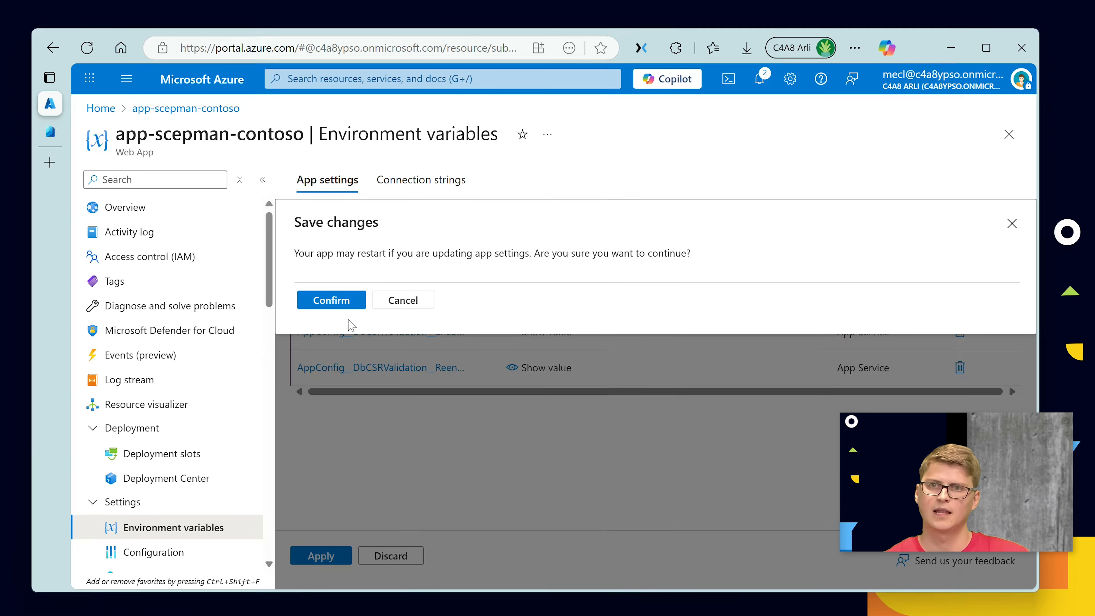
click(347, 303)
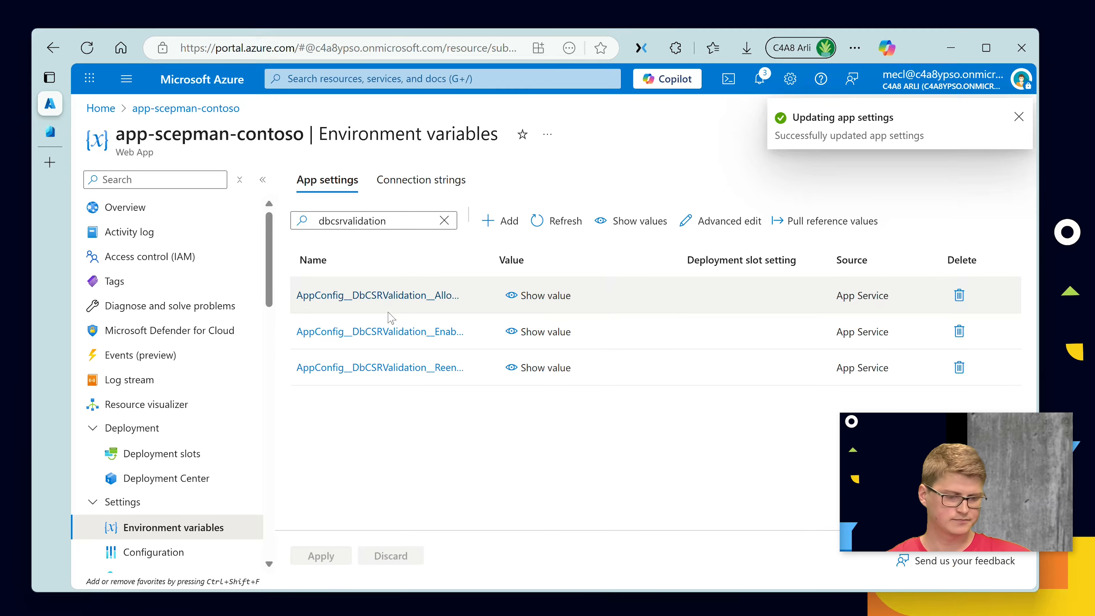
click(166, 207)
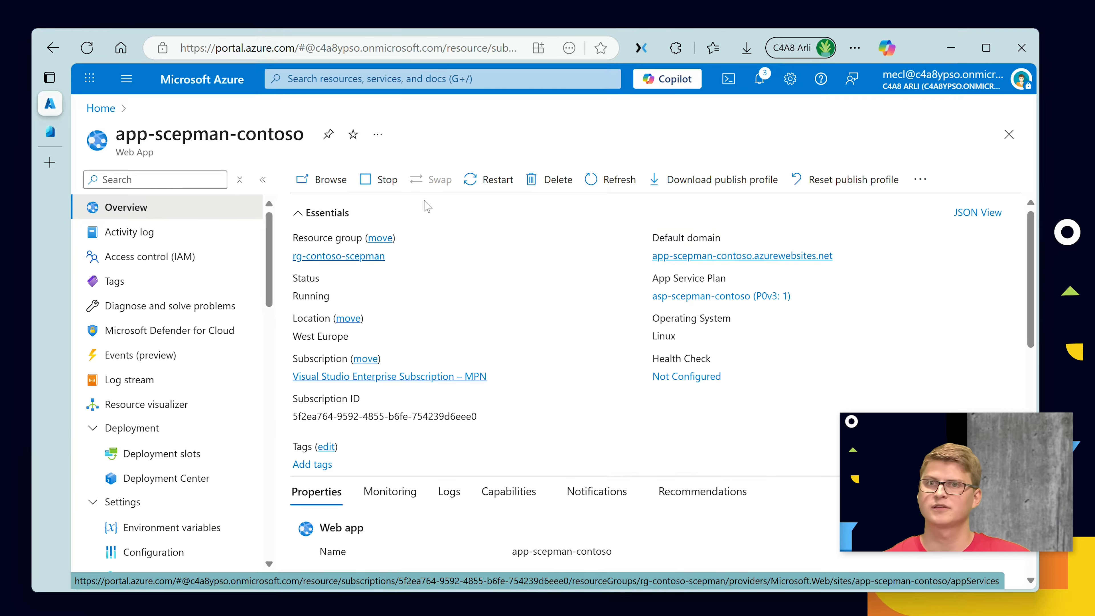
Step: Restart the app-scepman-contoso web app and switch to a PowerShell terminal
click(473, 190)
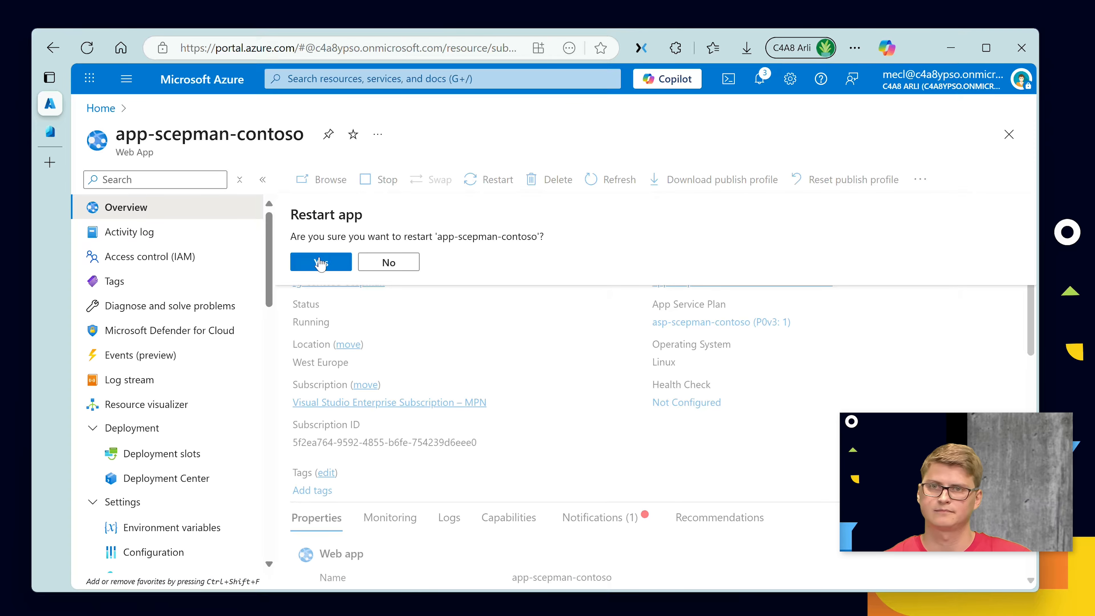
click(320, 262)
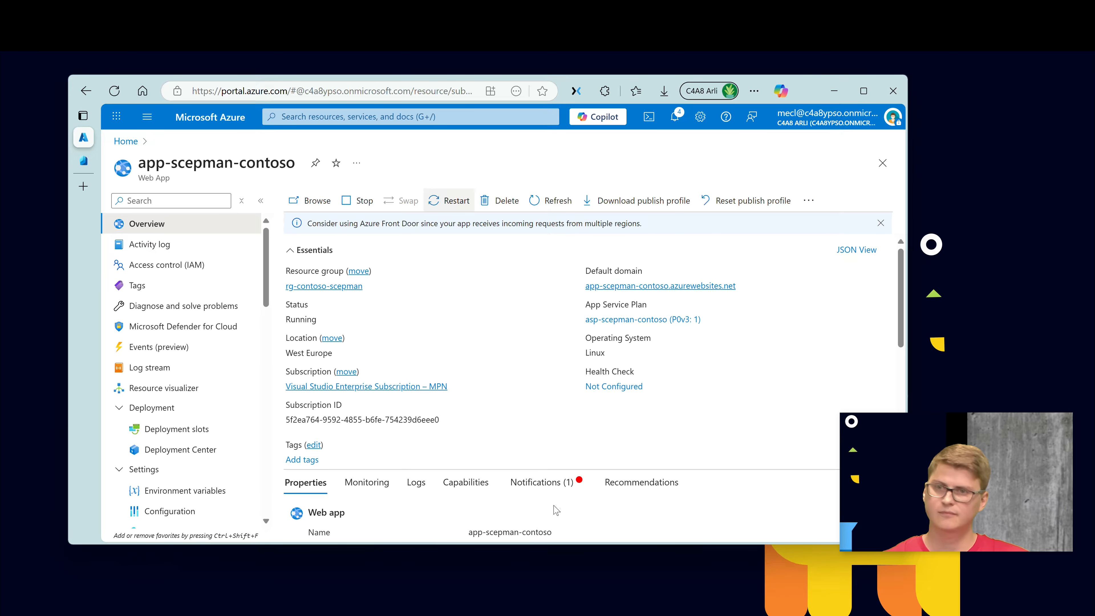
mouse_move(817, 615)
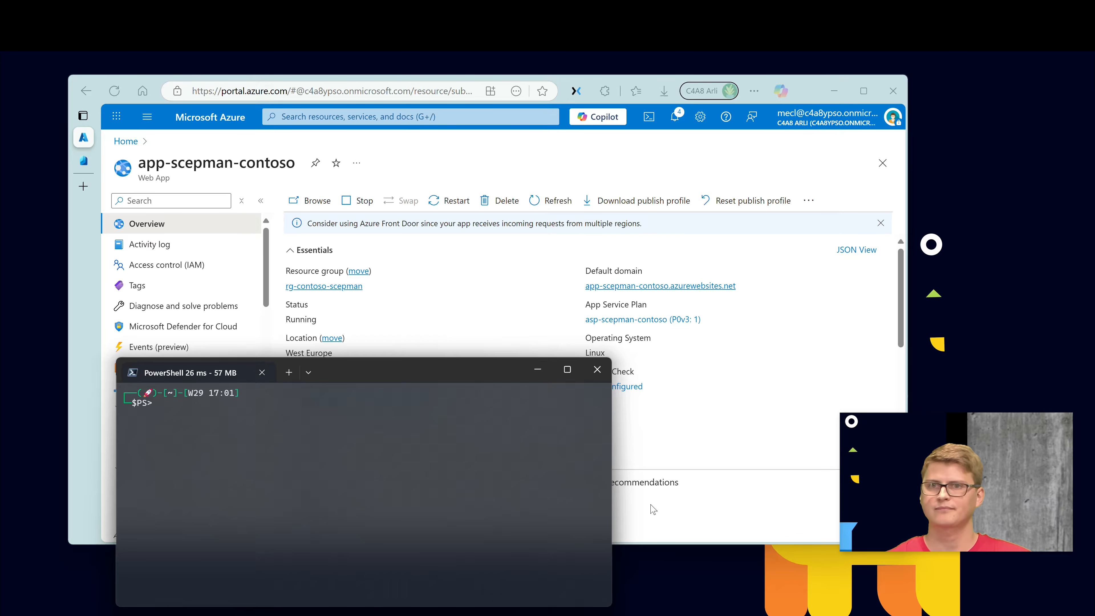
text(instal)
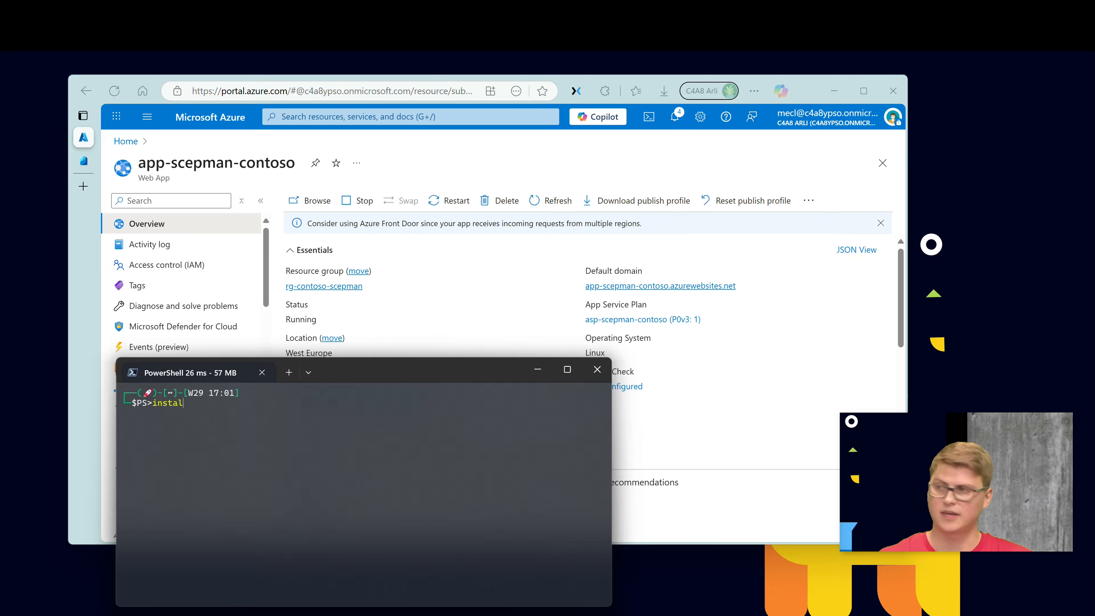
text(l-module scepmanclient)
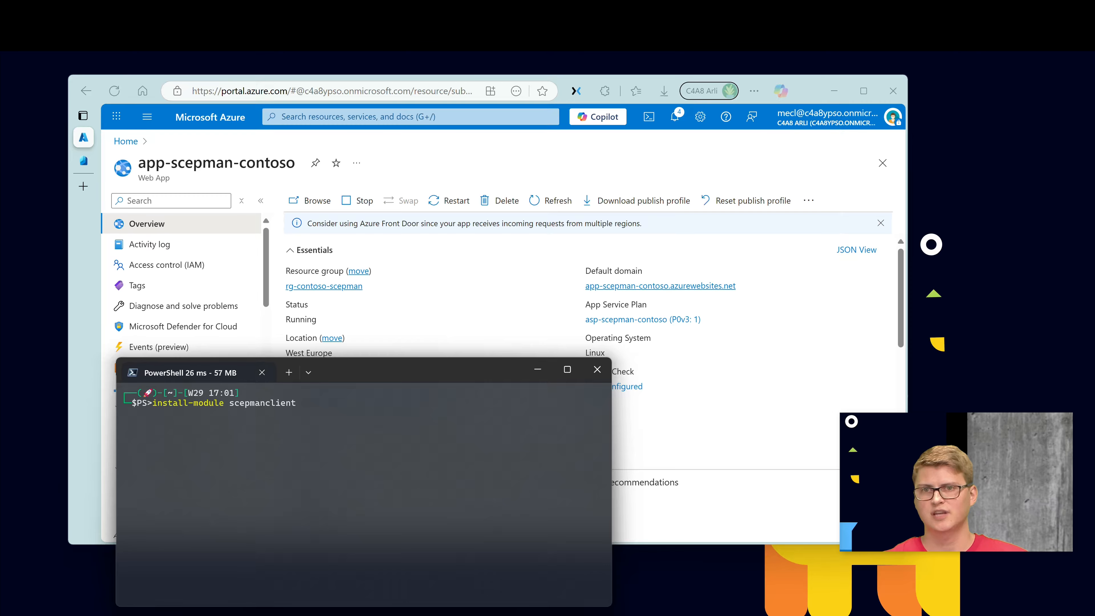
key(ctrl+BackSpace)
key(ctrl+BackSpace)
key(ctrl+BackSpace)
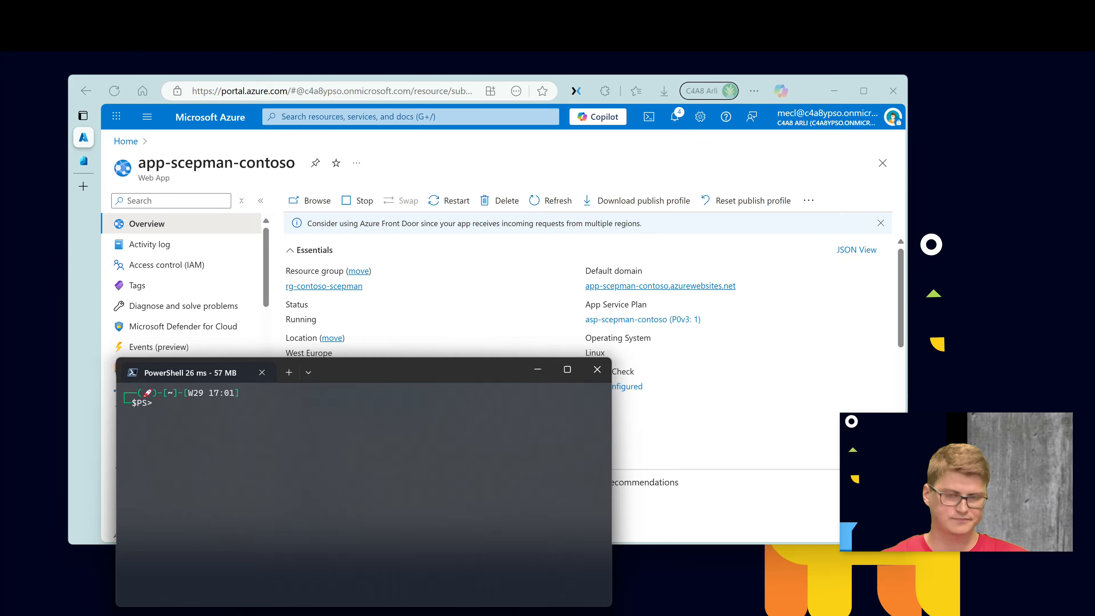
Step: Enter the PowerShell command New-SCEPmanCertificate -Url app-scepman-contoso.azurewebsites.net -SubjectFromUserContext
text(n)
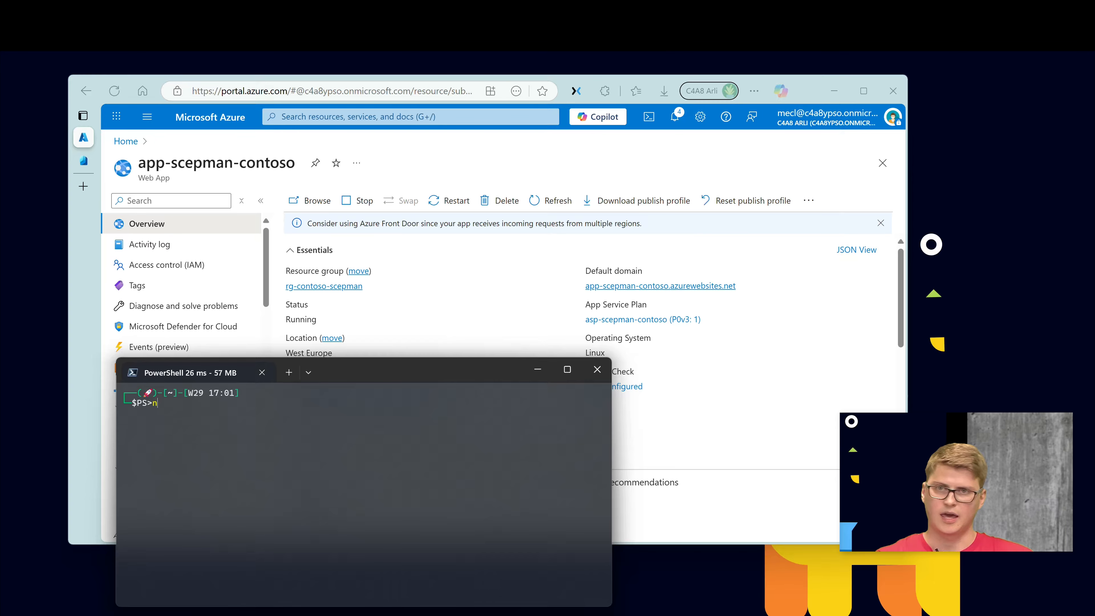
text(ew-s)
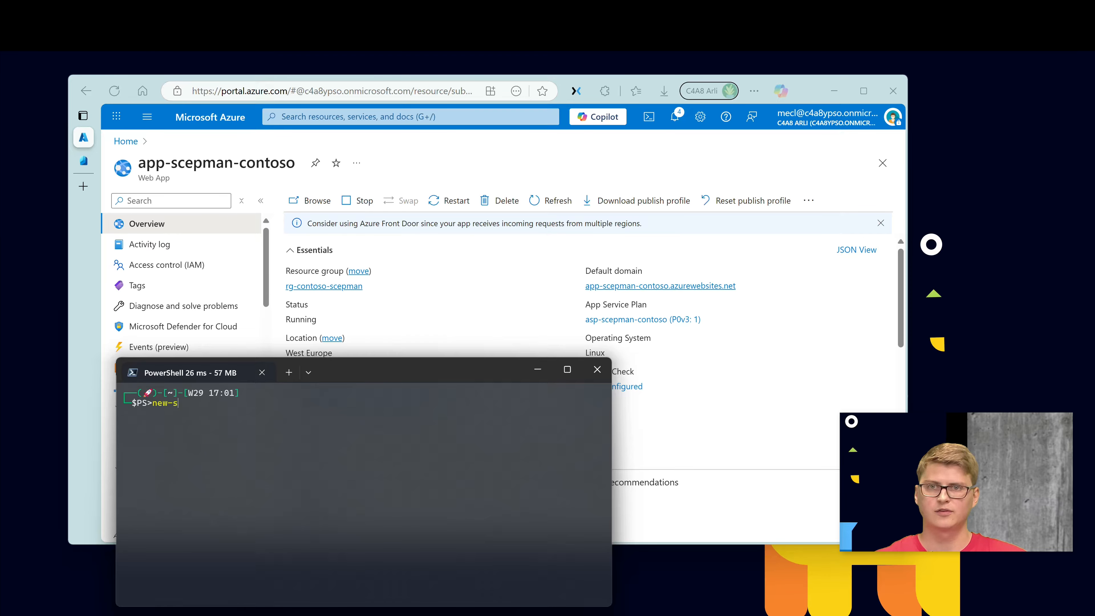
text(sc)
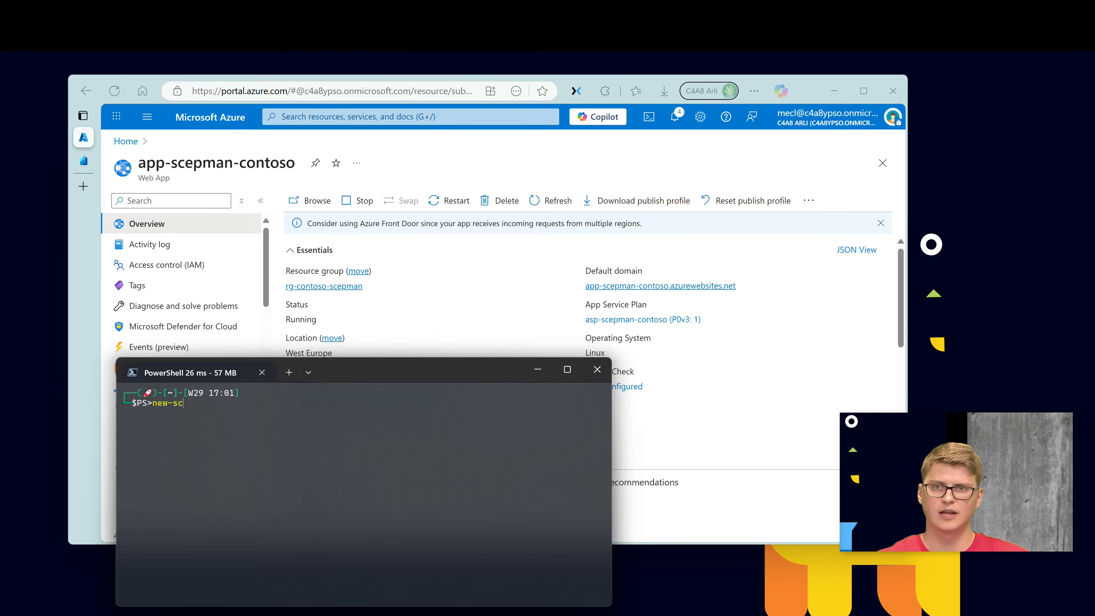
text(epmancerti)
key(Tab)
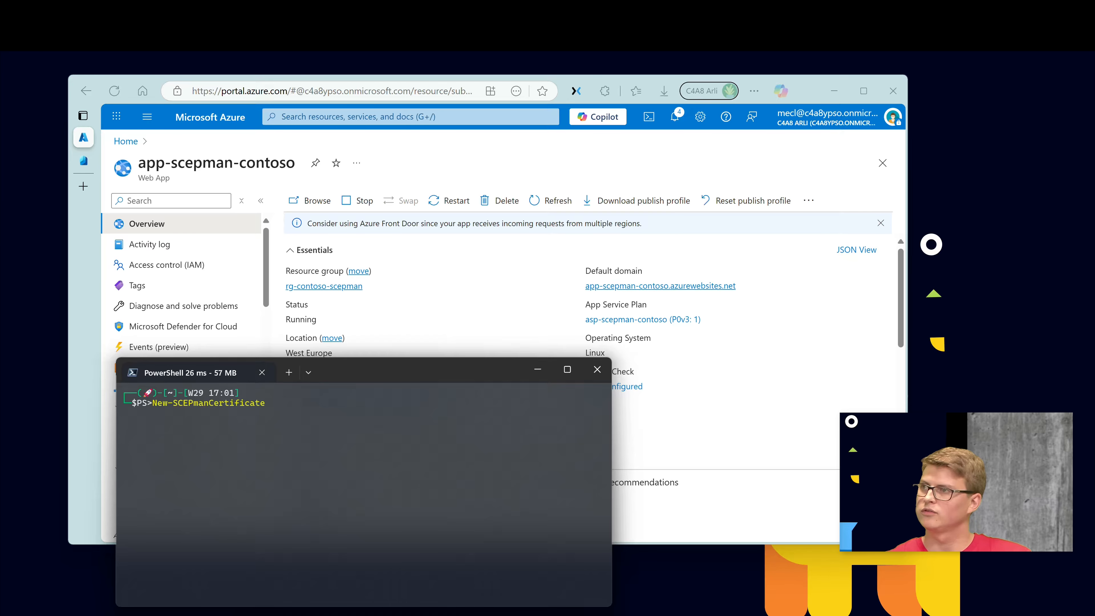
text(-Url)
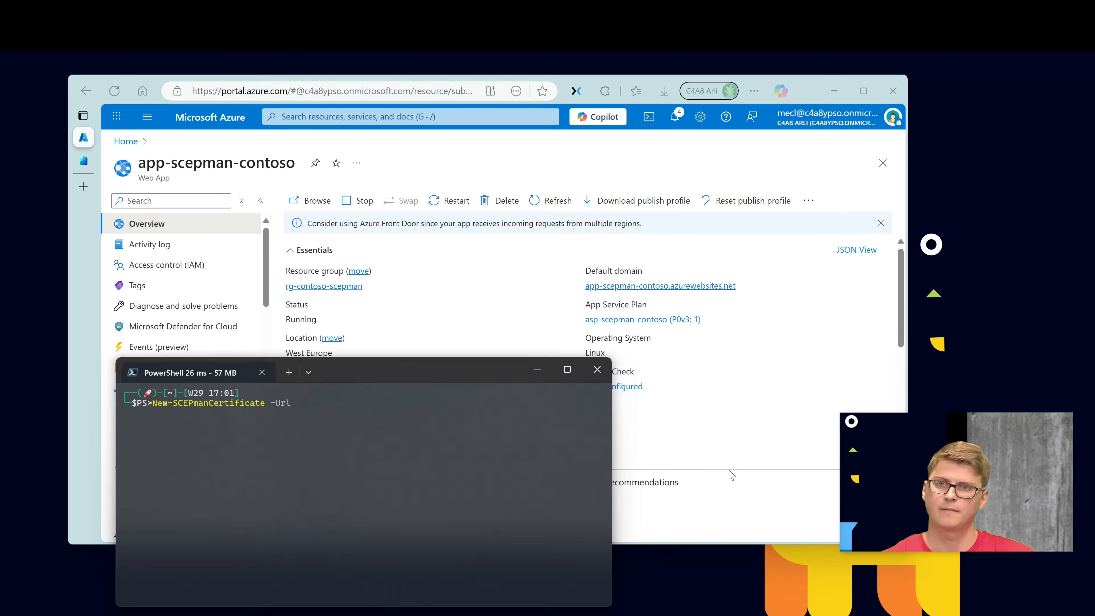
text(app-scepman-contoso.azurewebsites.net)
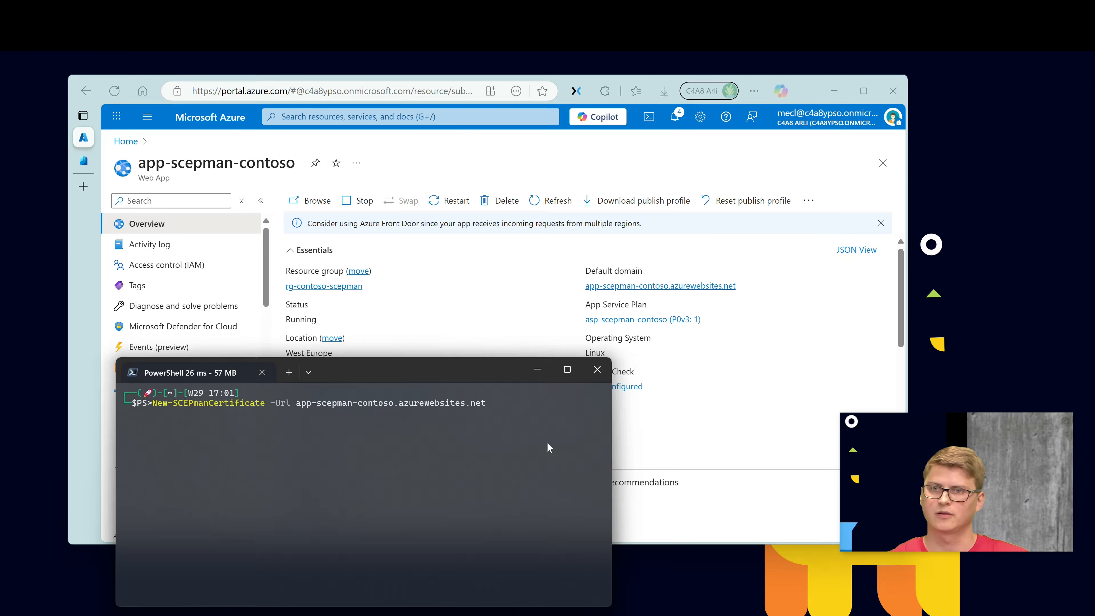
text(-)
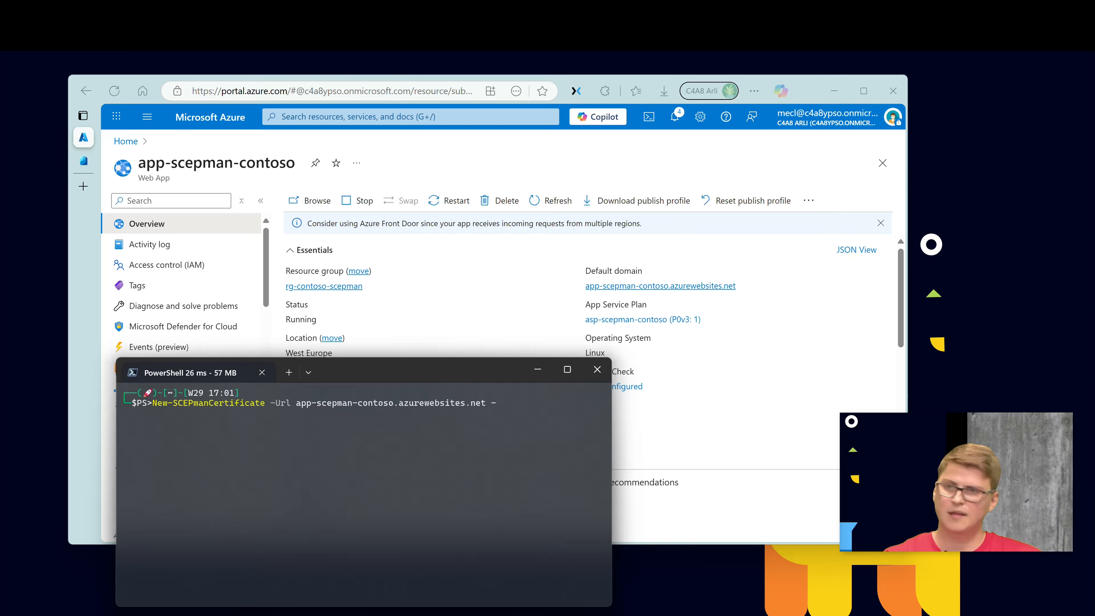
text(subjectfr)
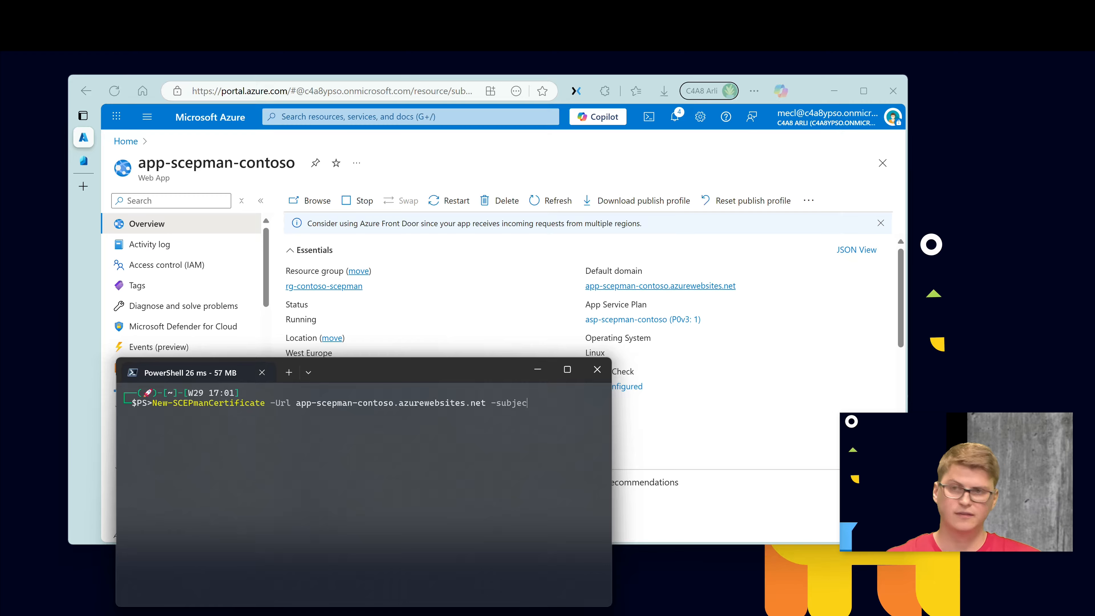
text(omuser)
key(Tab)
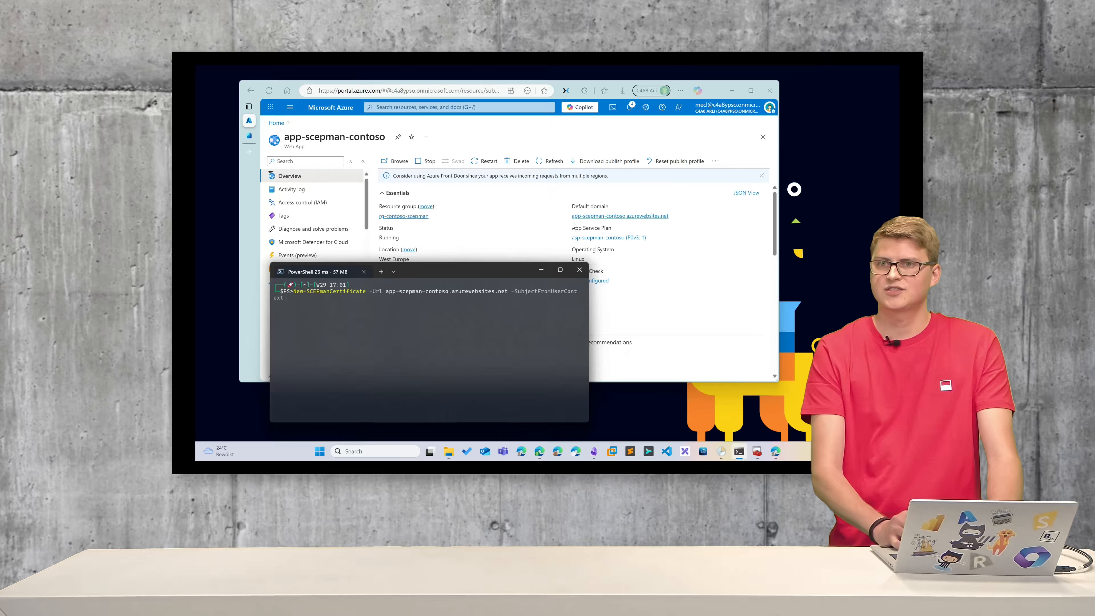
Step: Replace the Azure portal window with the signed-out browser profile's window and run the prepared certificate command in PowerShell
click(732, 90)
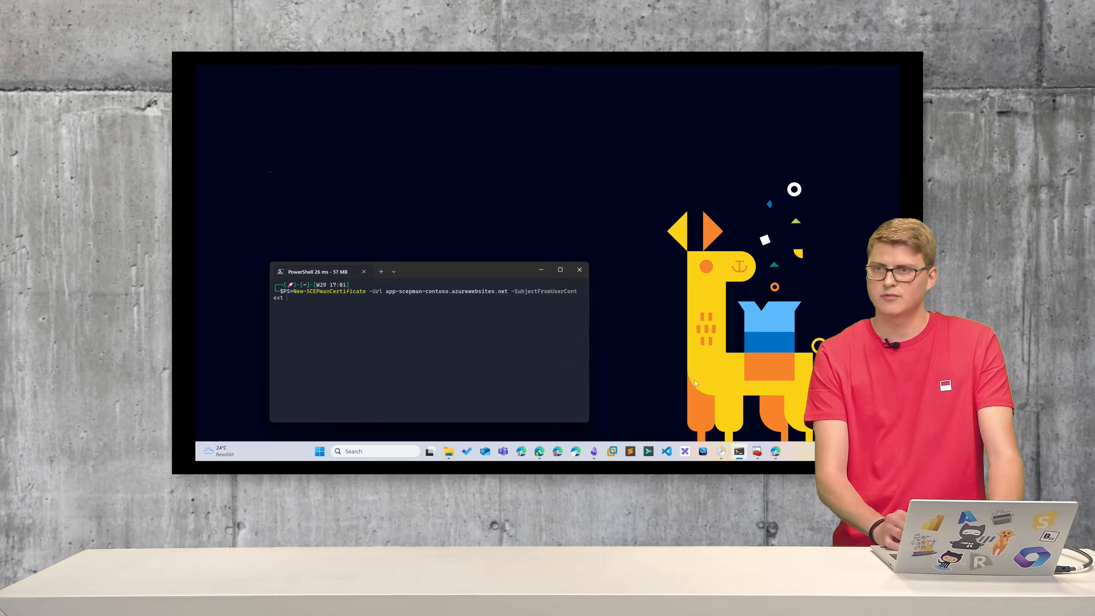
click(775, 451)
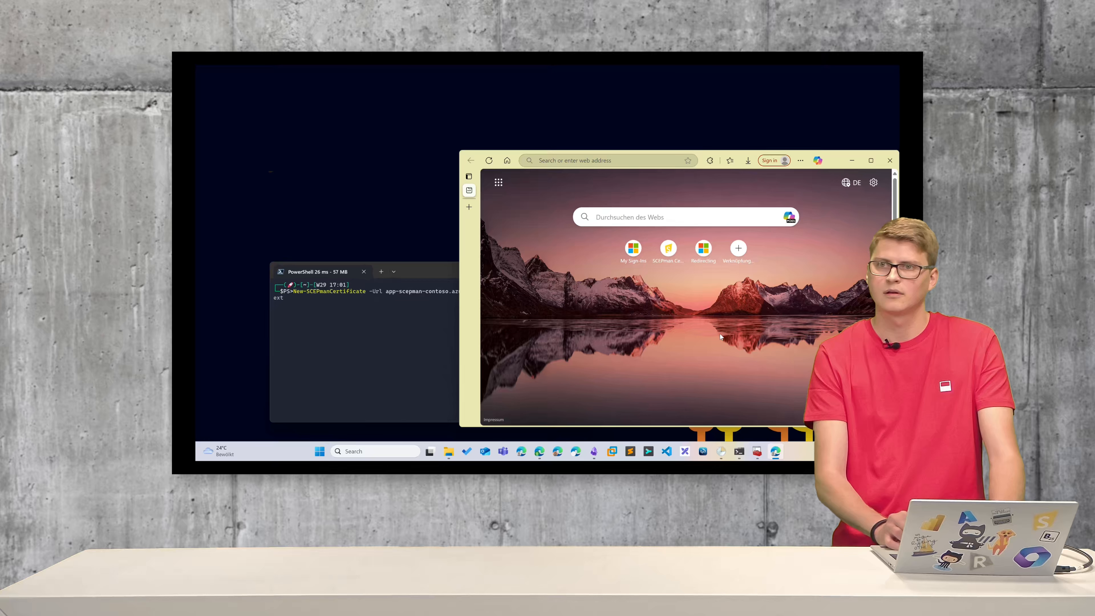
click(424, 289)
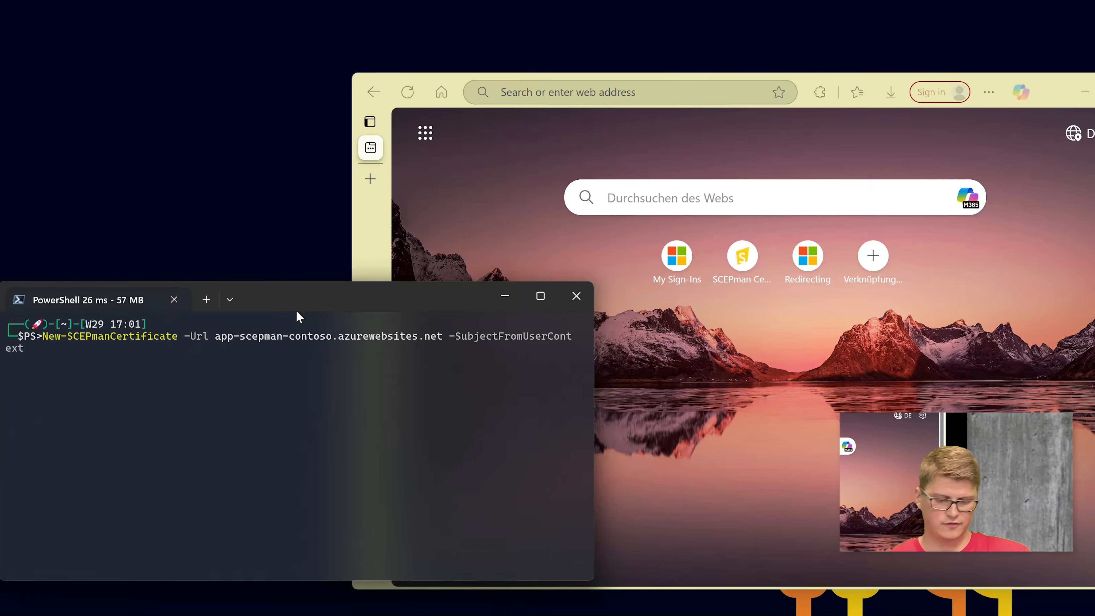
key(Return)
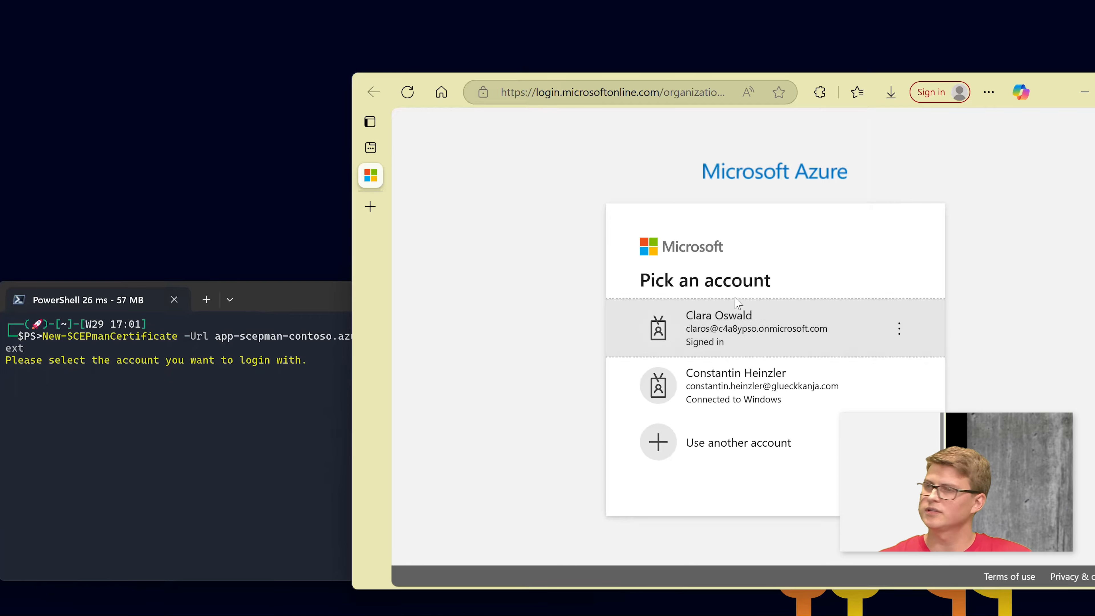
Step: Authenticate the certificate request with the account marked as signed in and put the browser away
click(774, 345)
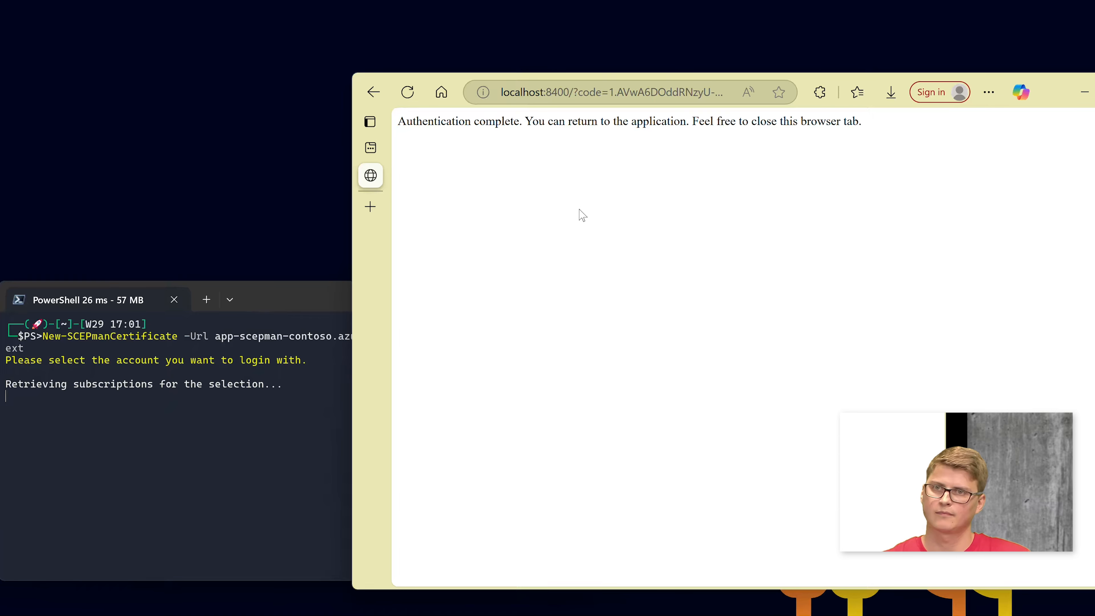
key(ctrl+w)
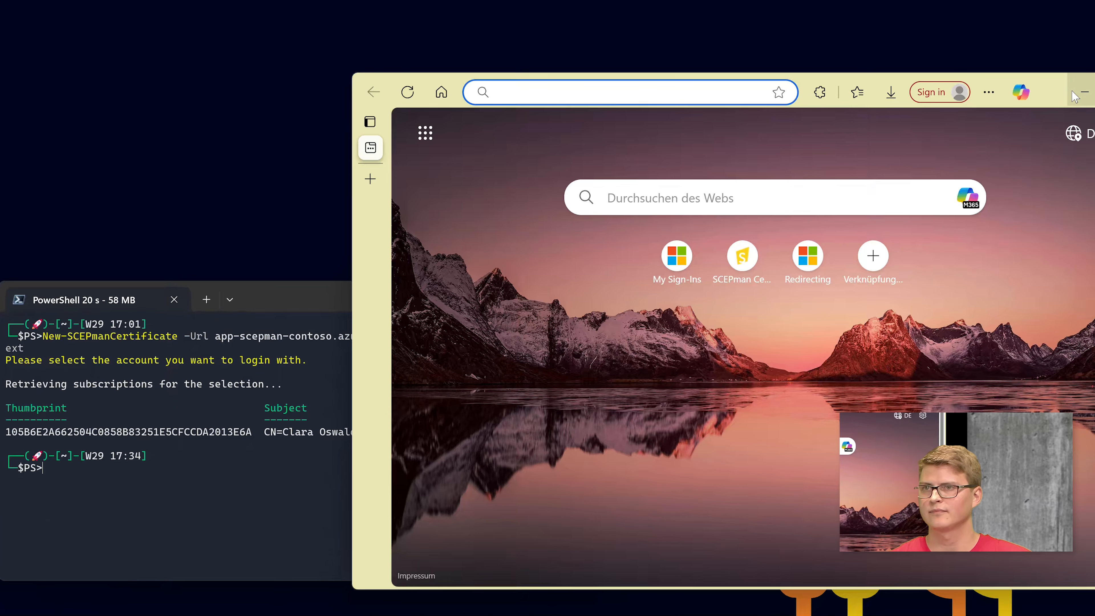
click(1082, 92)
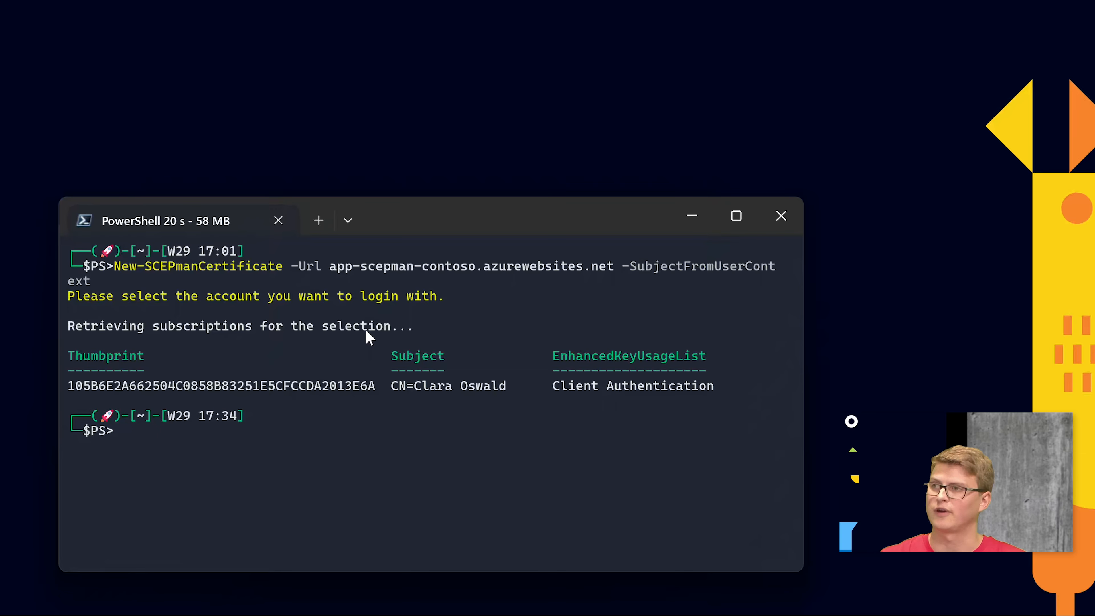
Step: Run the previous New-SCEPmanCertificate command again with the added parameter -SaveToStore CurrentUser
key(Up)
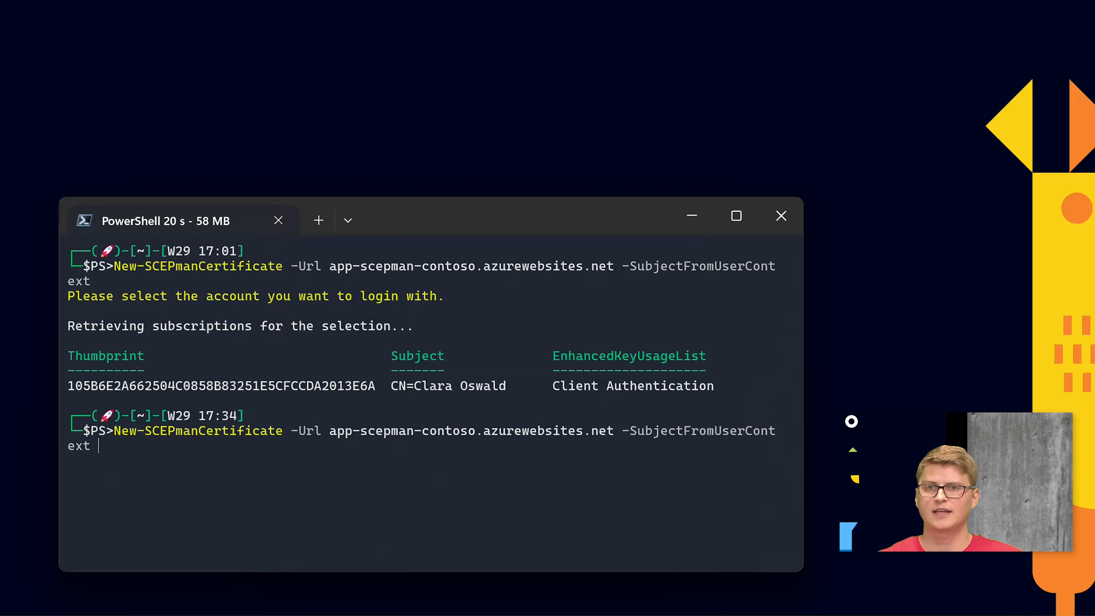
text(-SAVETO)
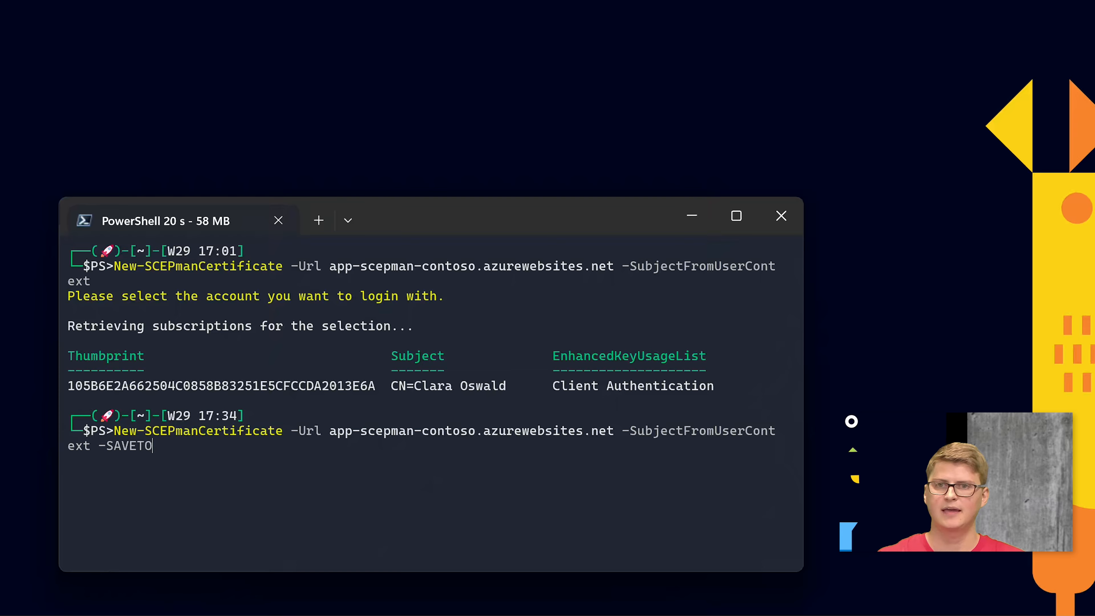
key(BackSpace)
key(BackSpace)
key(BackSpace)
key(BackSpace)
key(BackSpace)
key(BackSpace)
text(SaveTo)
key(Tab)
key(Tab)
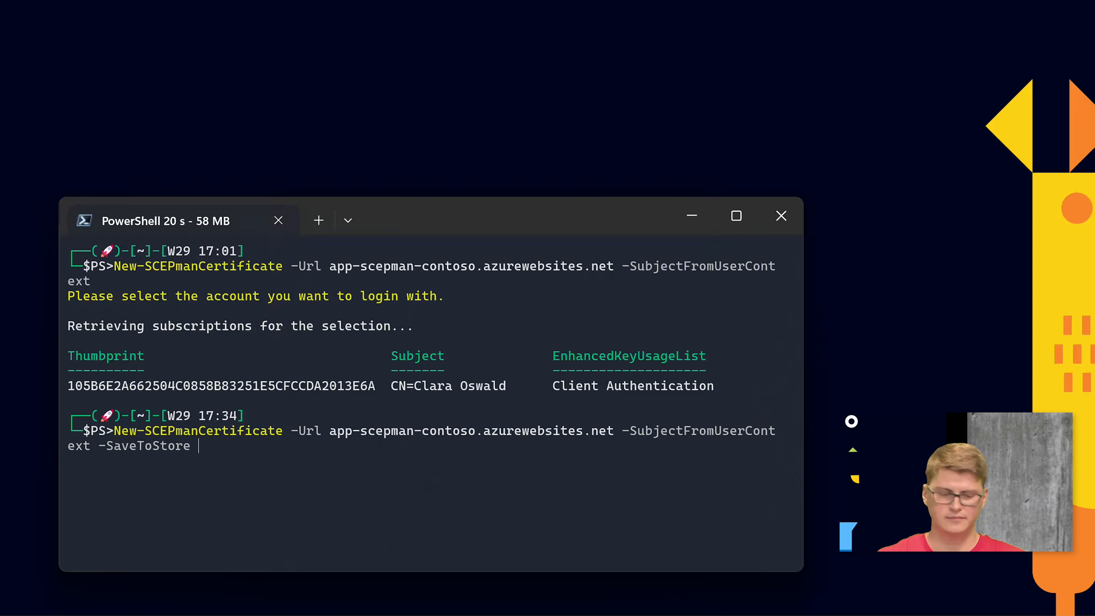
text(CurrentUser)
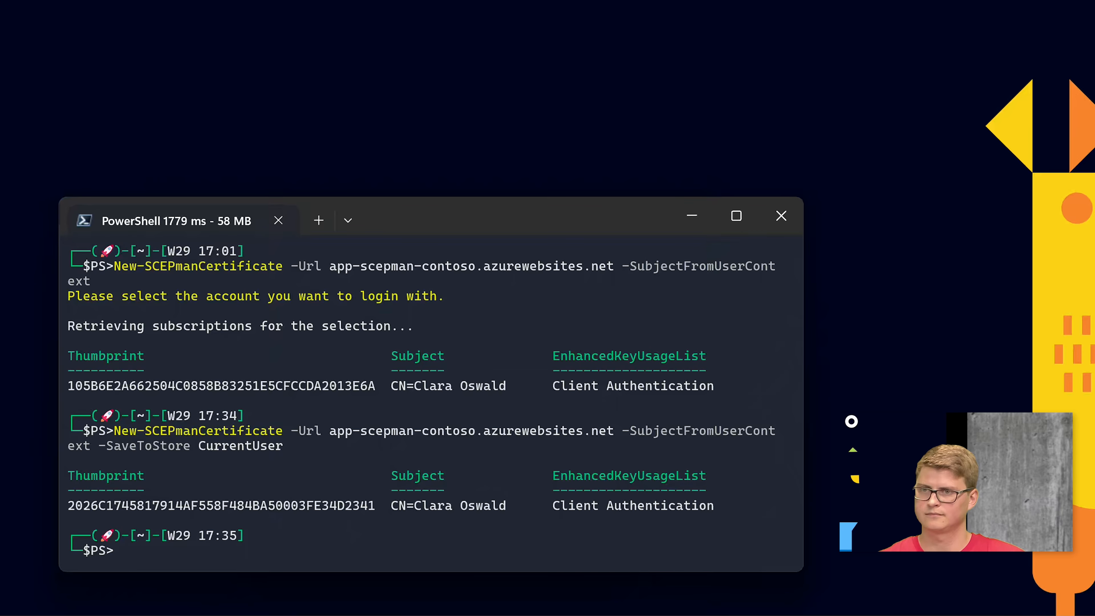
Step: Refresh the Personal certificates in certmgr and examine the certificate issued by SCEPman-Root-CA-V1
key(alt+Tab)
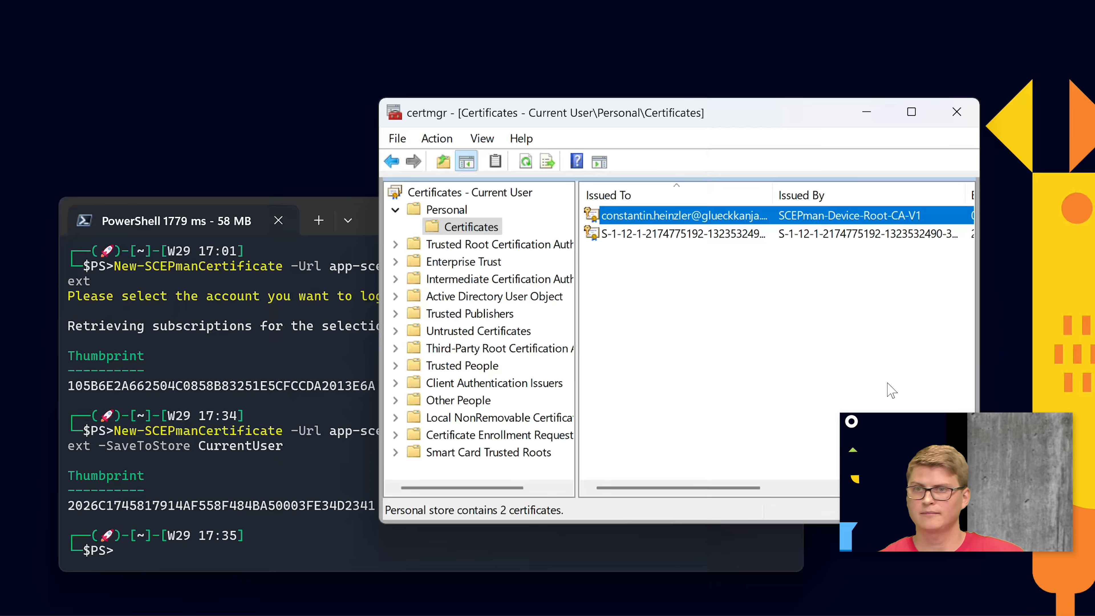
click(525, 164)
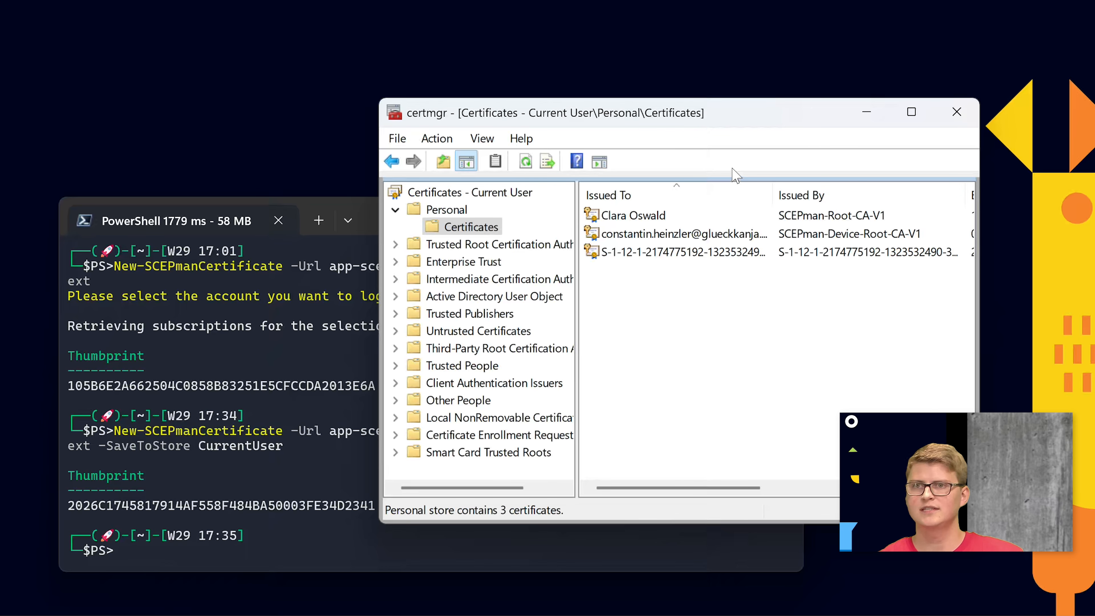
double_click(647, 222)
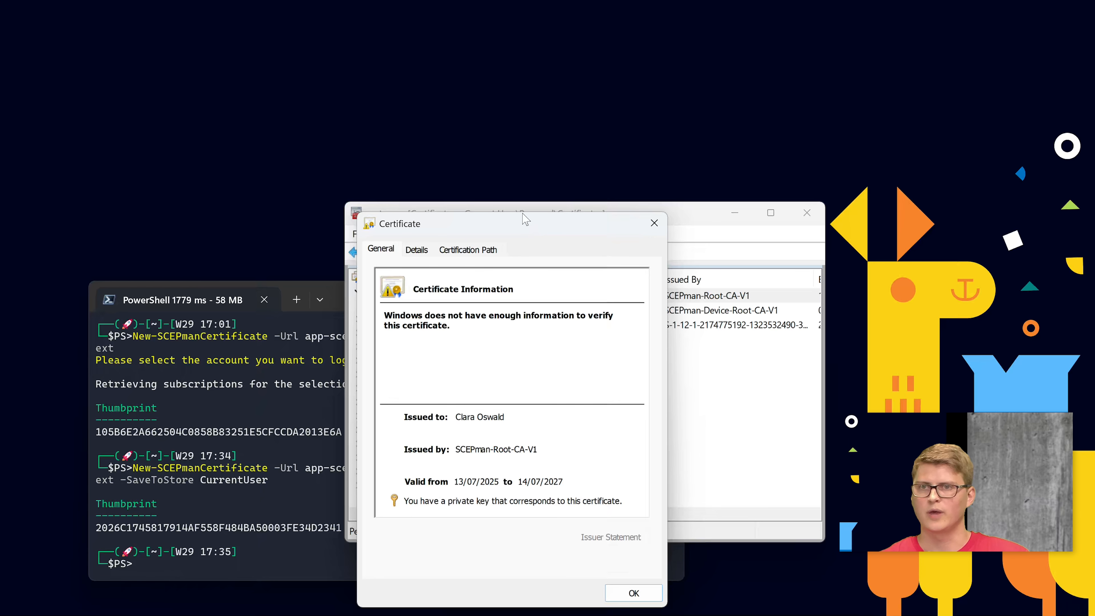
drag(522, 231, 154, 0)
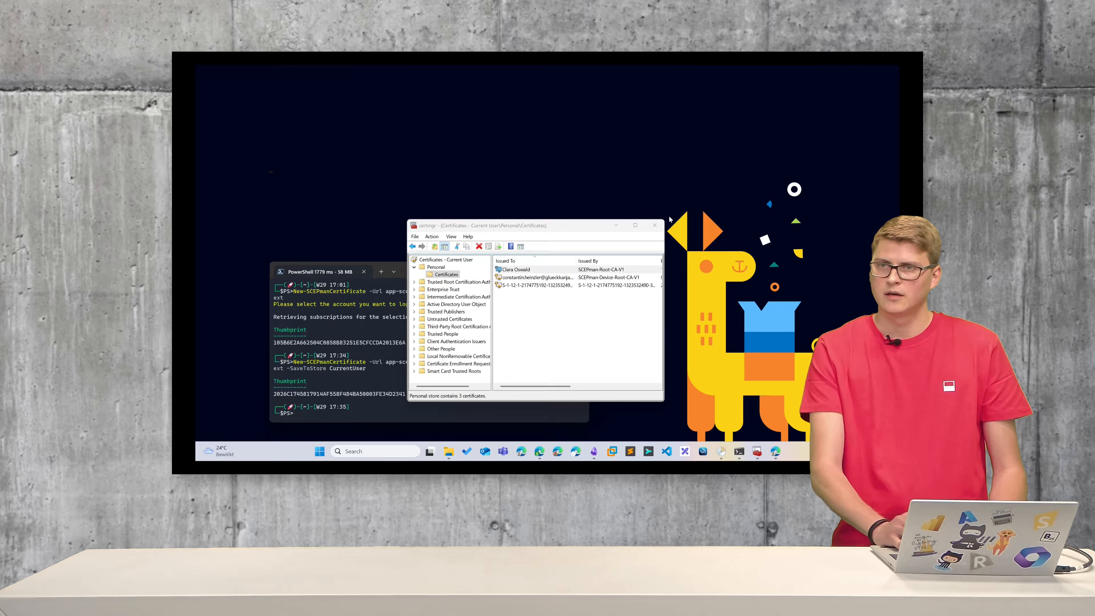
click(616, 224)
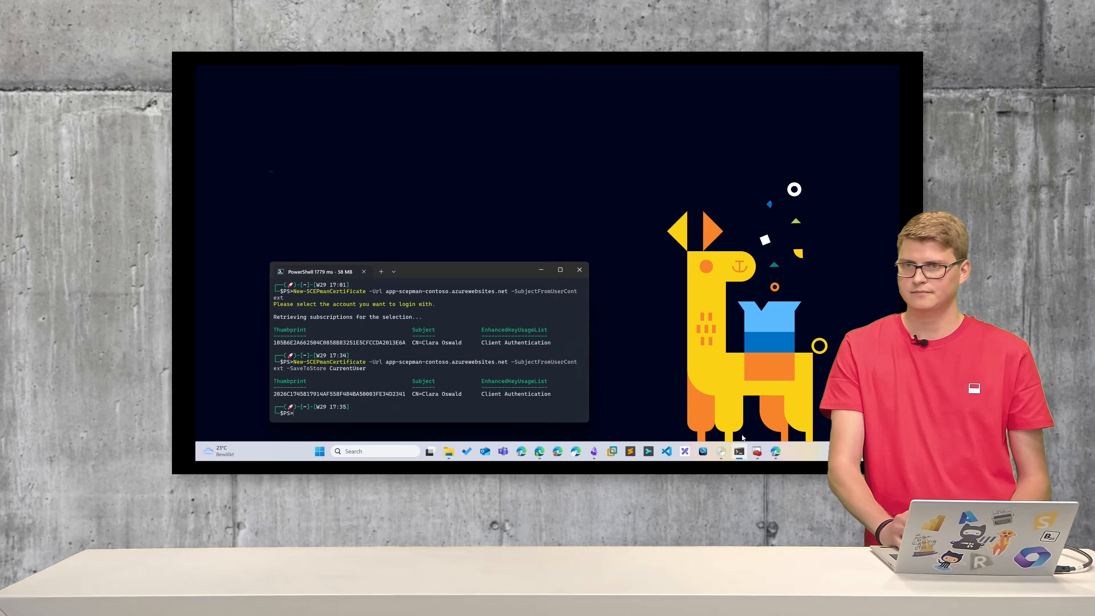
Step: Switch to Task Scheduler and start a new task named Renew SCEPman Certificates in the Personal folder
click(723, 450)
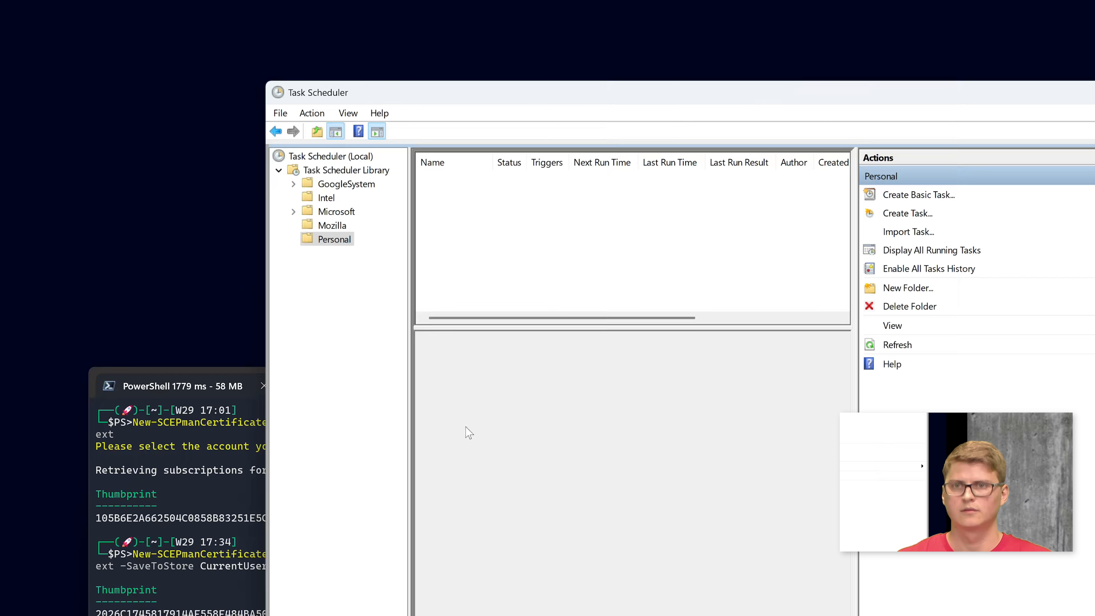
right_click(472, 233)
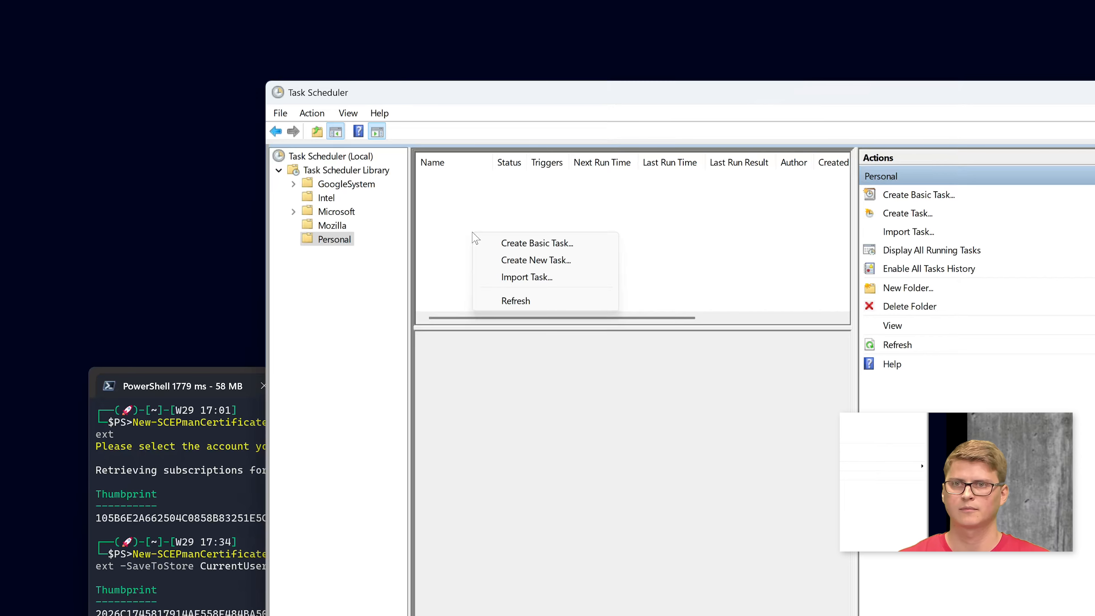
click(520, 261)
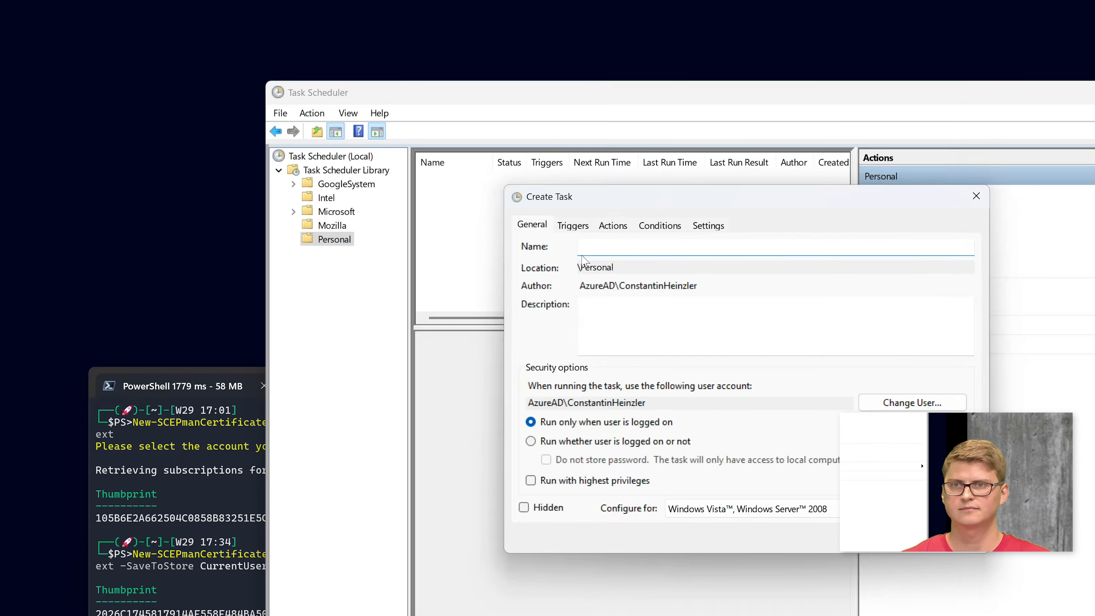
text(Renew SC)
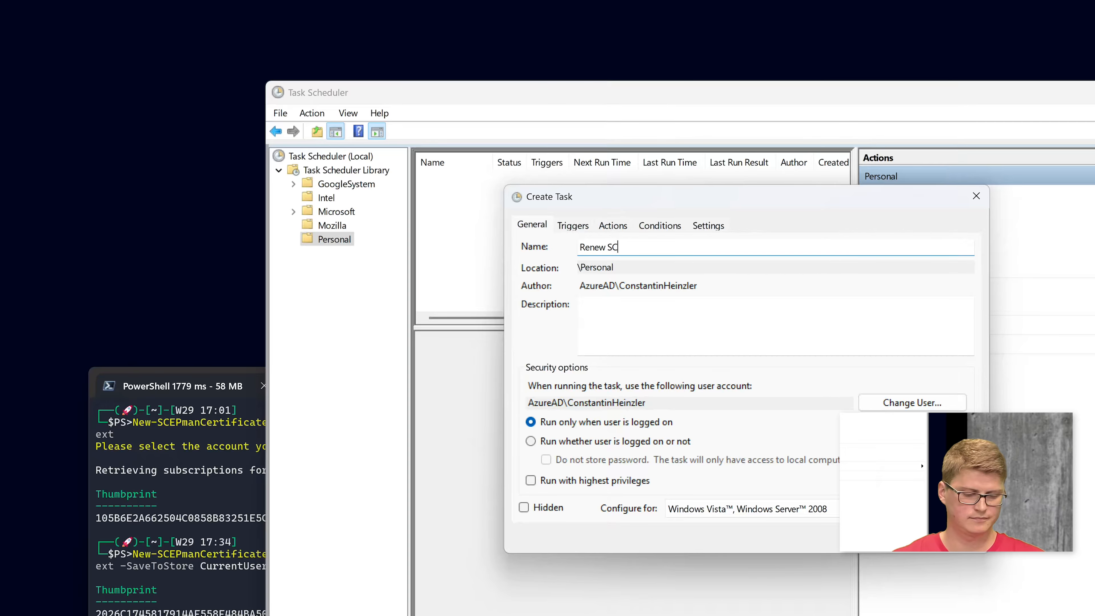
text(EPman Certificates)
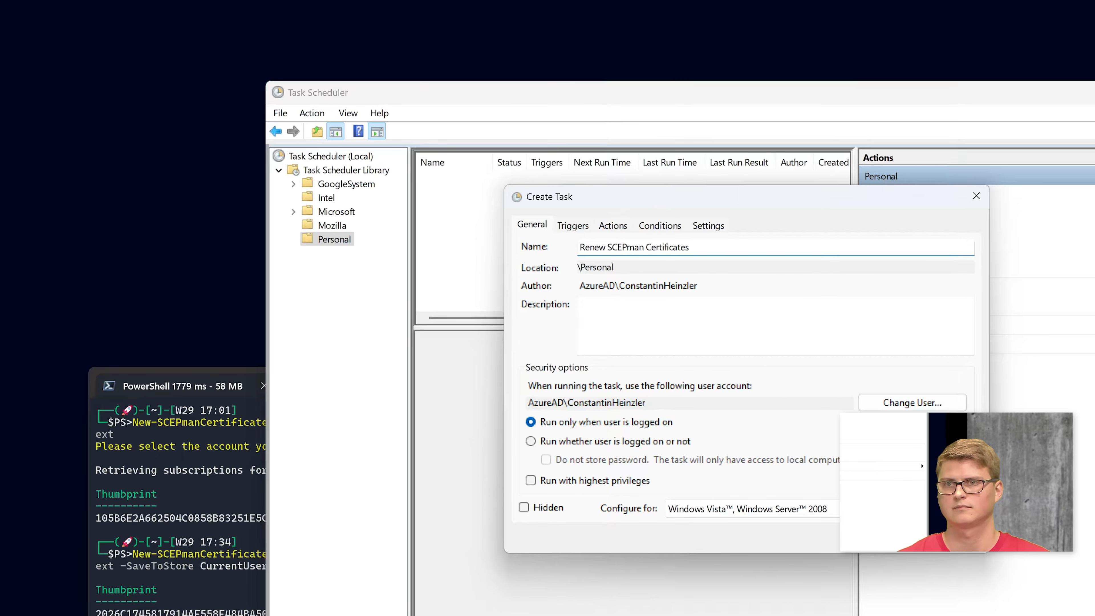
Step: Add a scheduled trigger that starts the task daily, recurring every 1 day
click(573, 225)
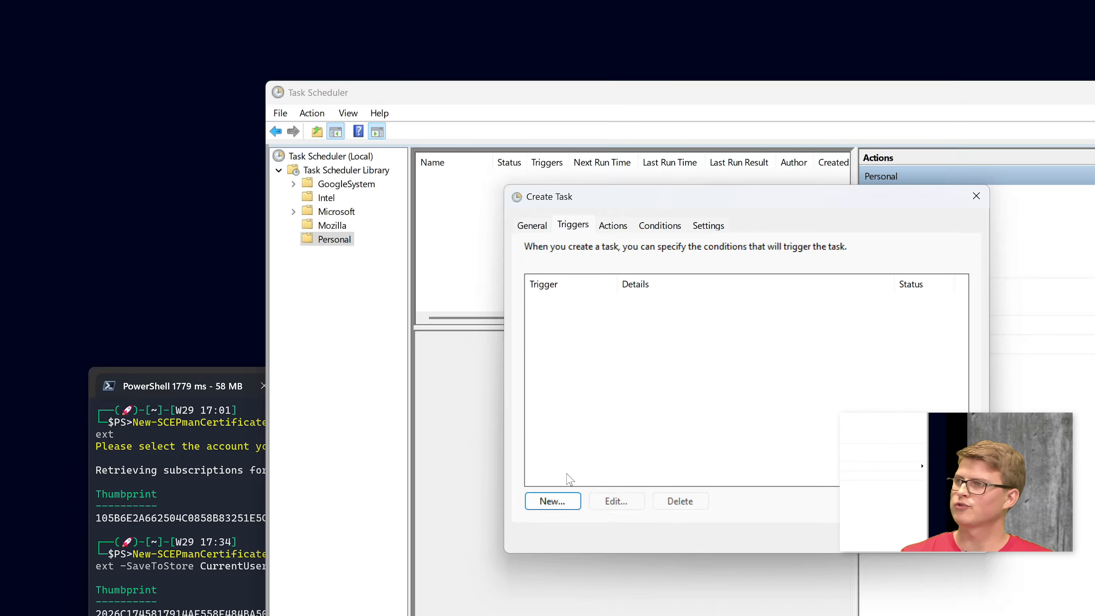
click(555, 500)
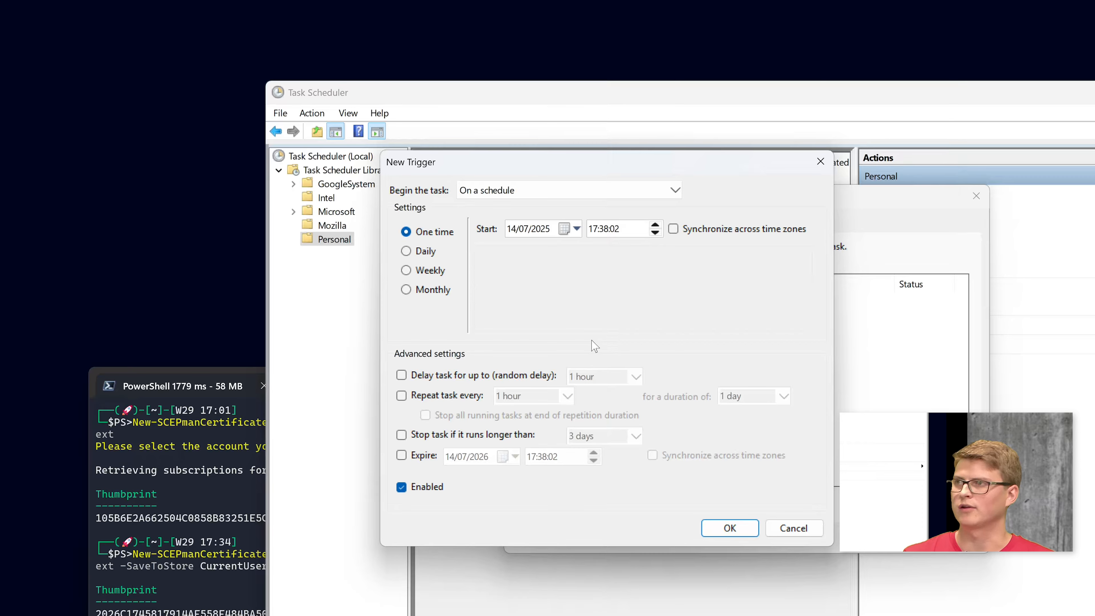
click(418, 253)
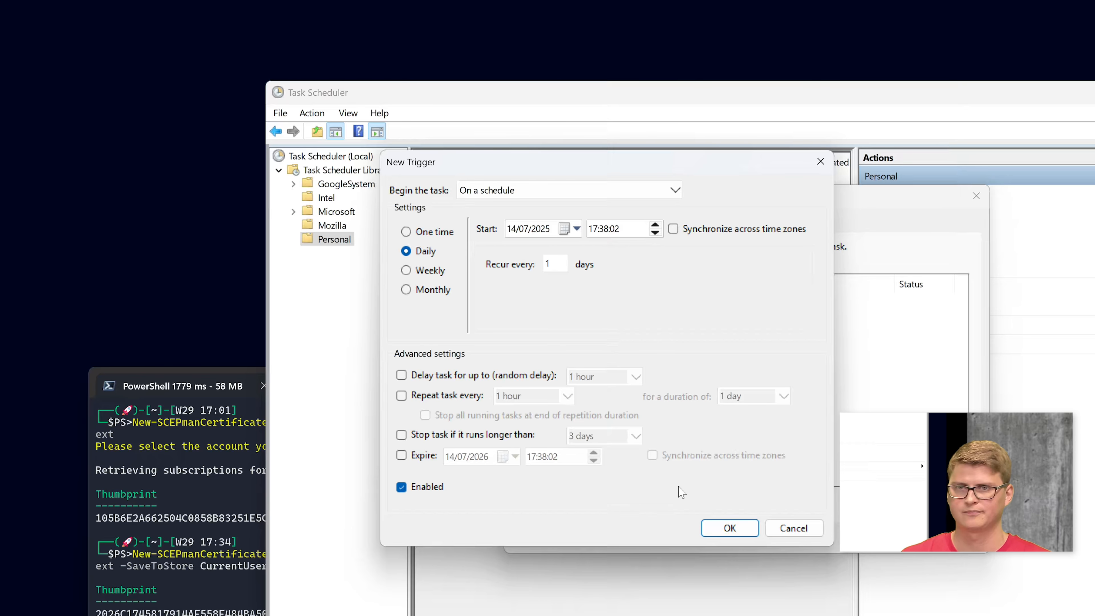
click(726, 527)
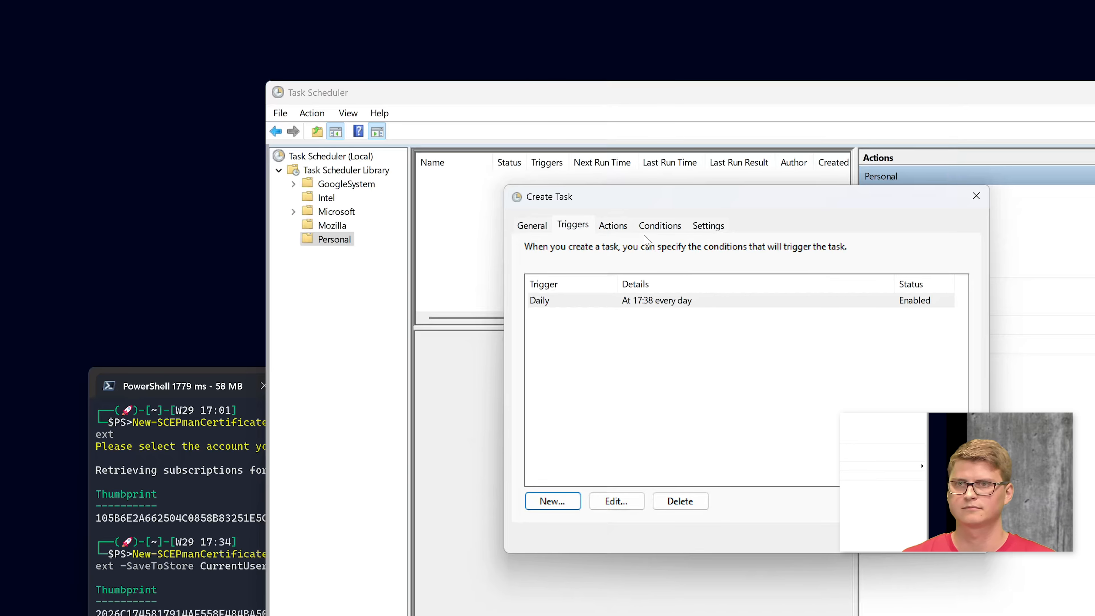
Step: Add an action that starts powershell.exe with the arguments -f C:\tasks\renew_certificates.ps1
click(603, 222)
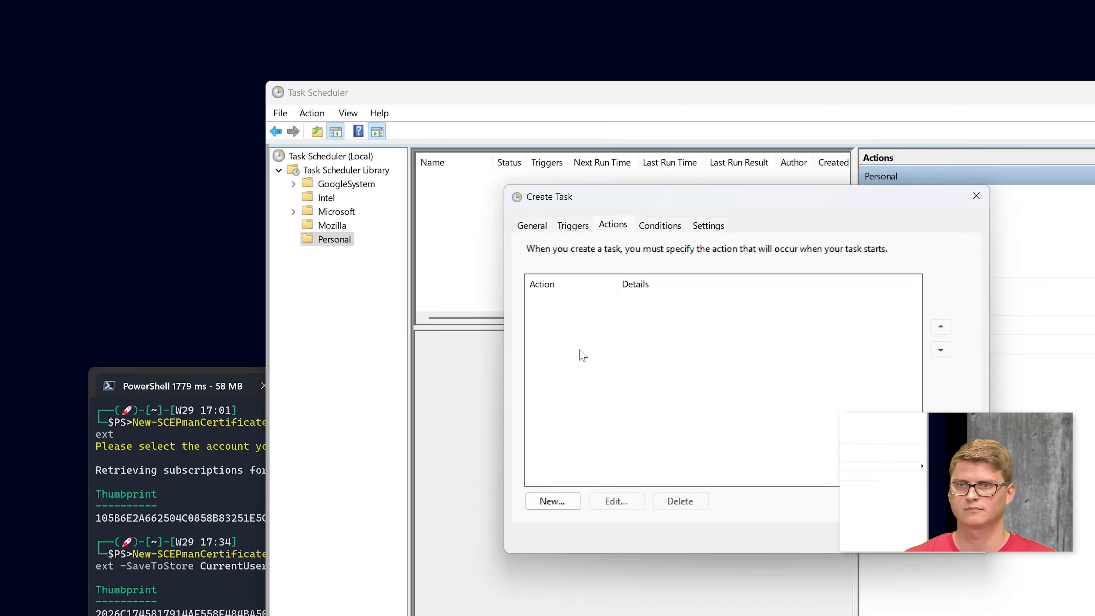
click(546, 501)
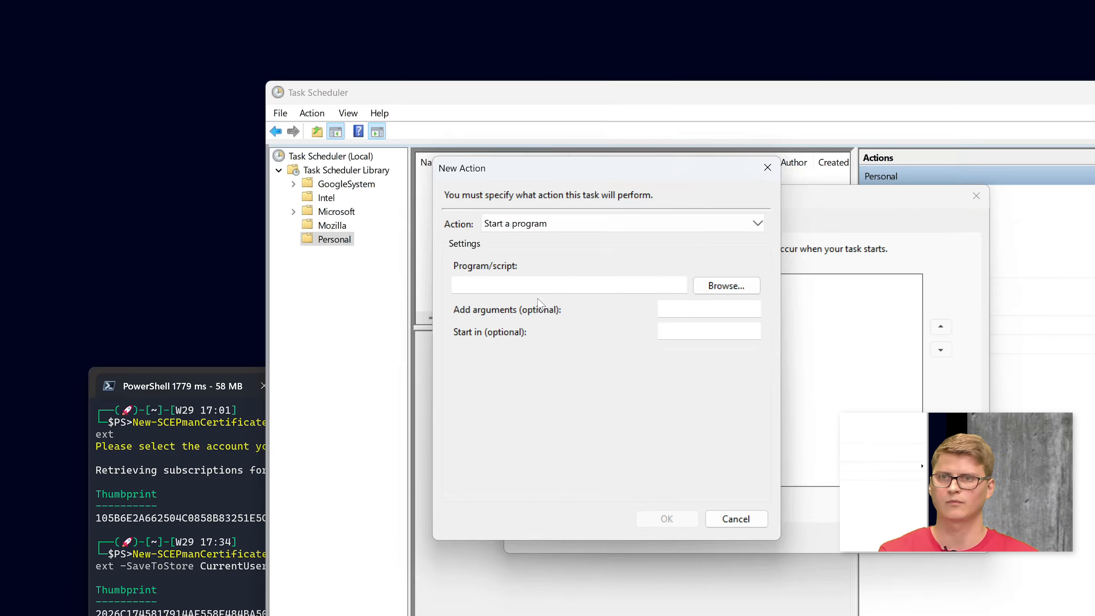
click(535, 288)
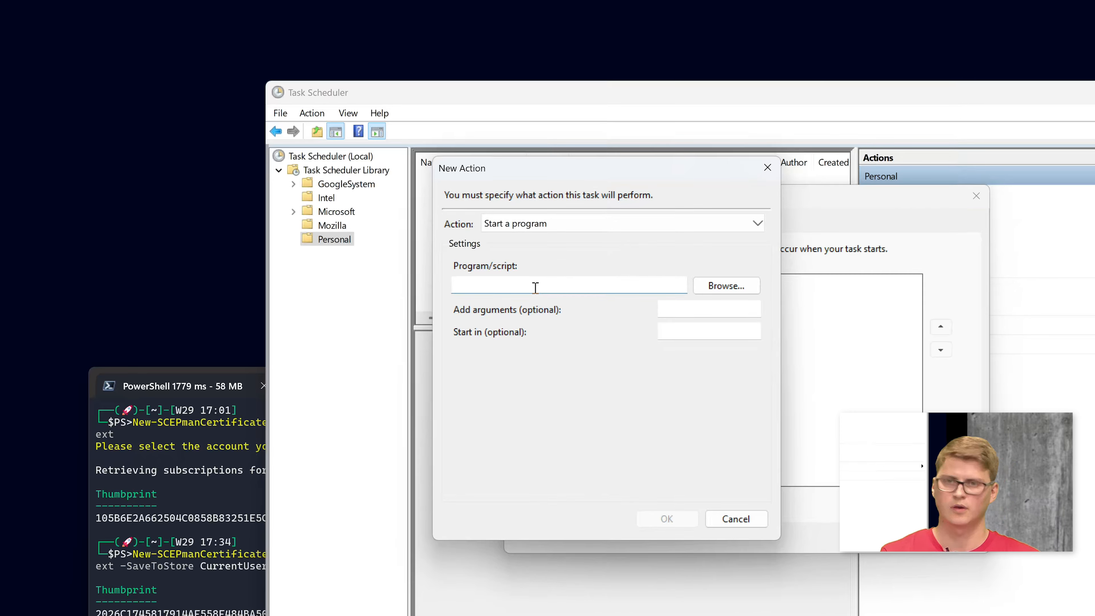
text(powershell.exe)
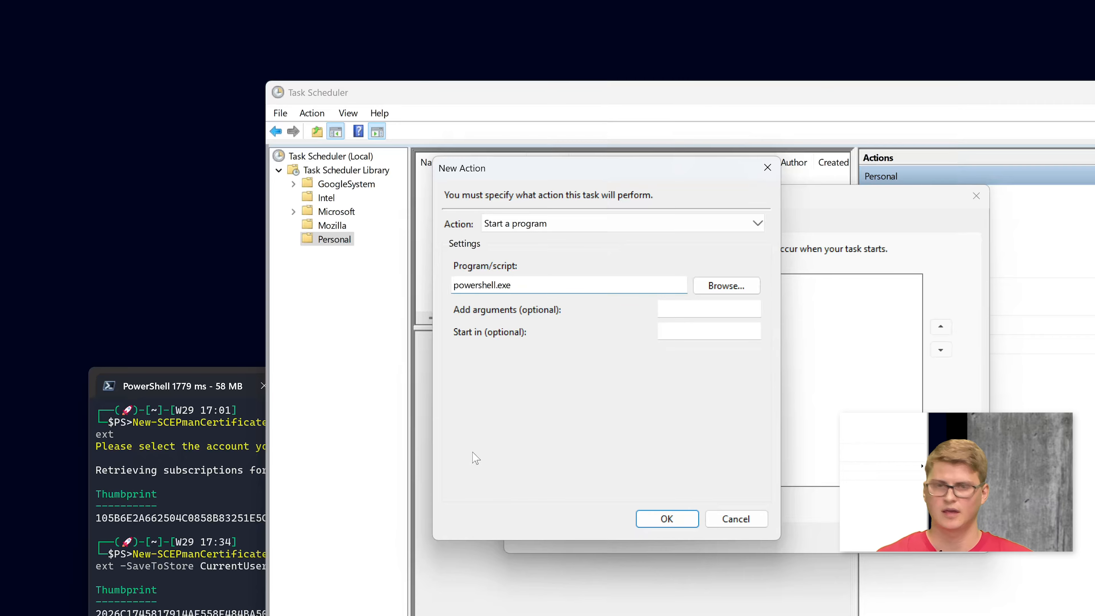
key(alt+Tab)
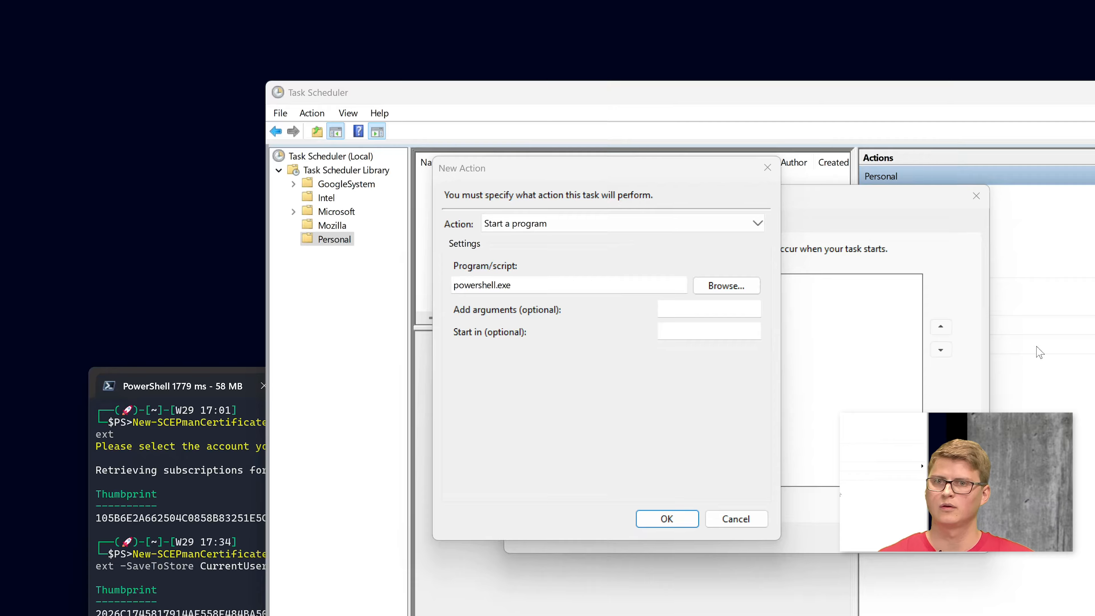
click(739, 309)
key(ctrl+v)
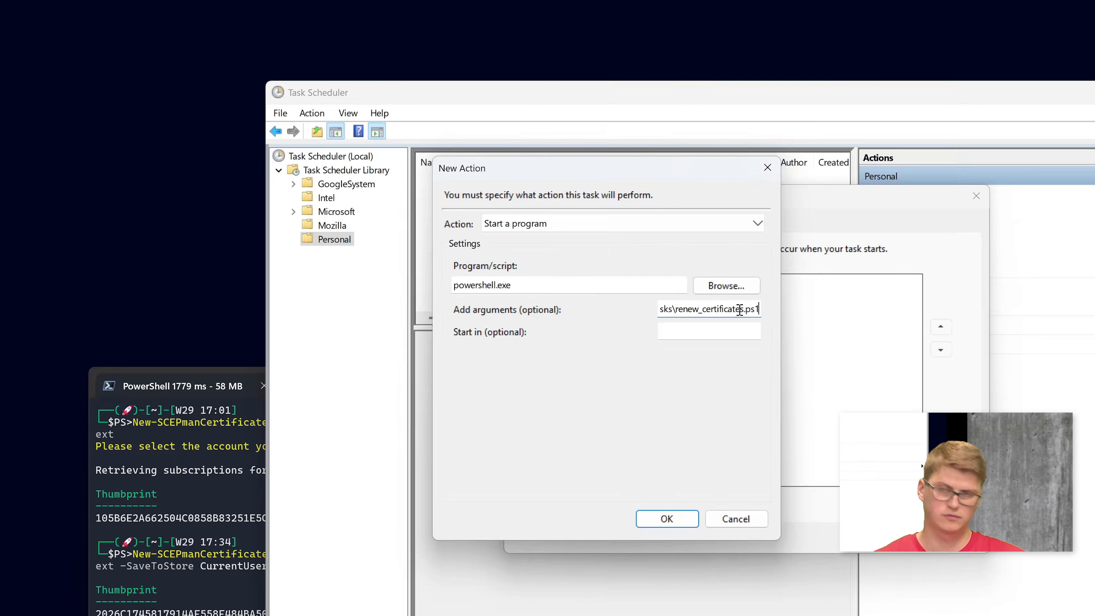
click(664, 520)
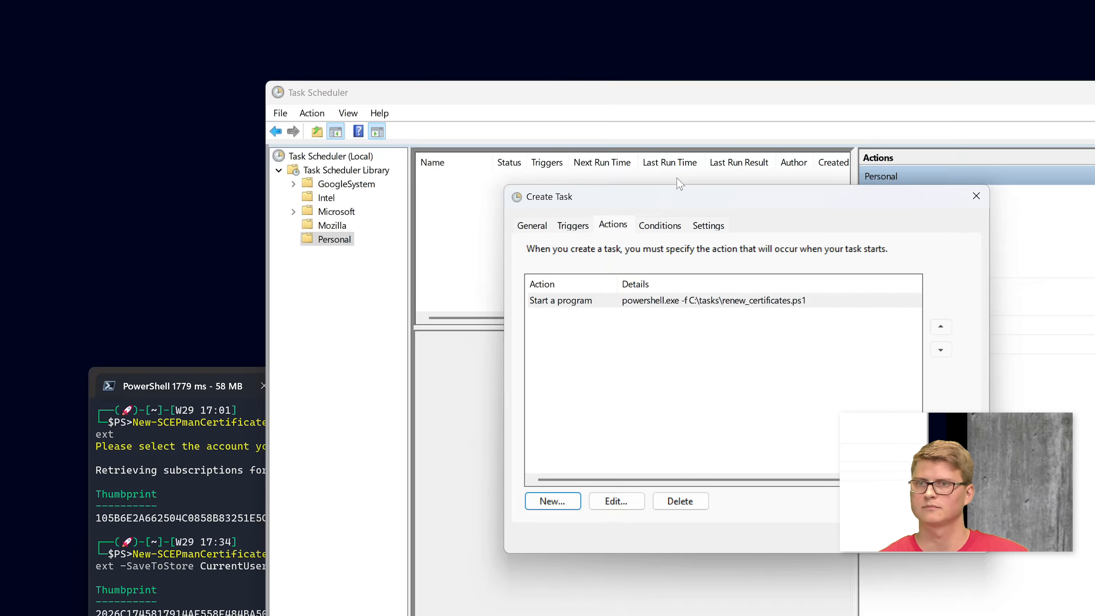
Step: Review the task's conditions and additional settings, keep their defaults and save the new task
click(670, 230)
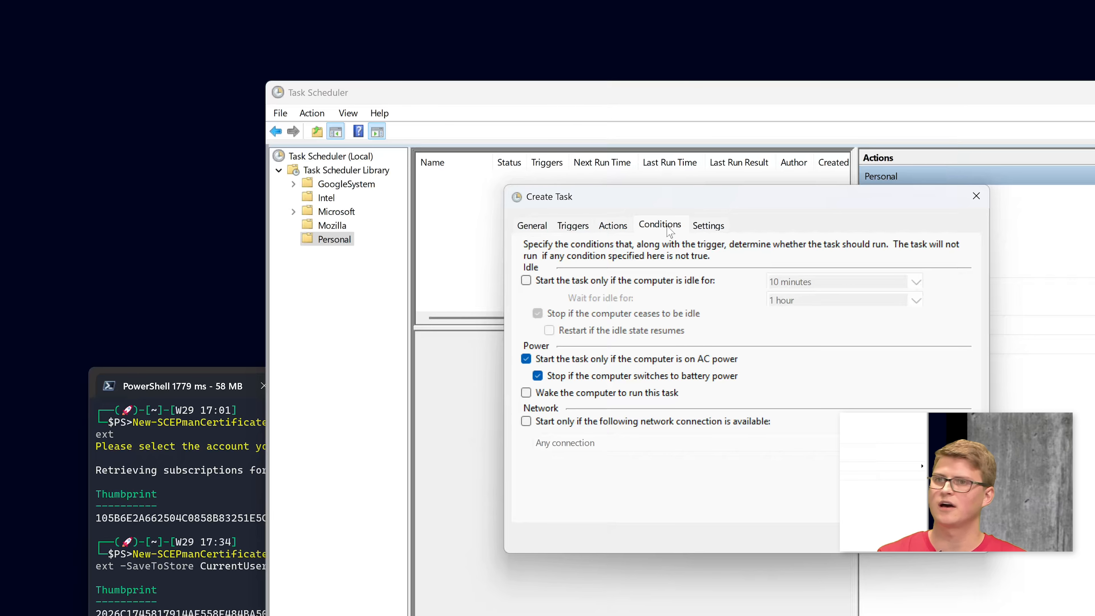
click(712, 230)
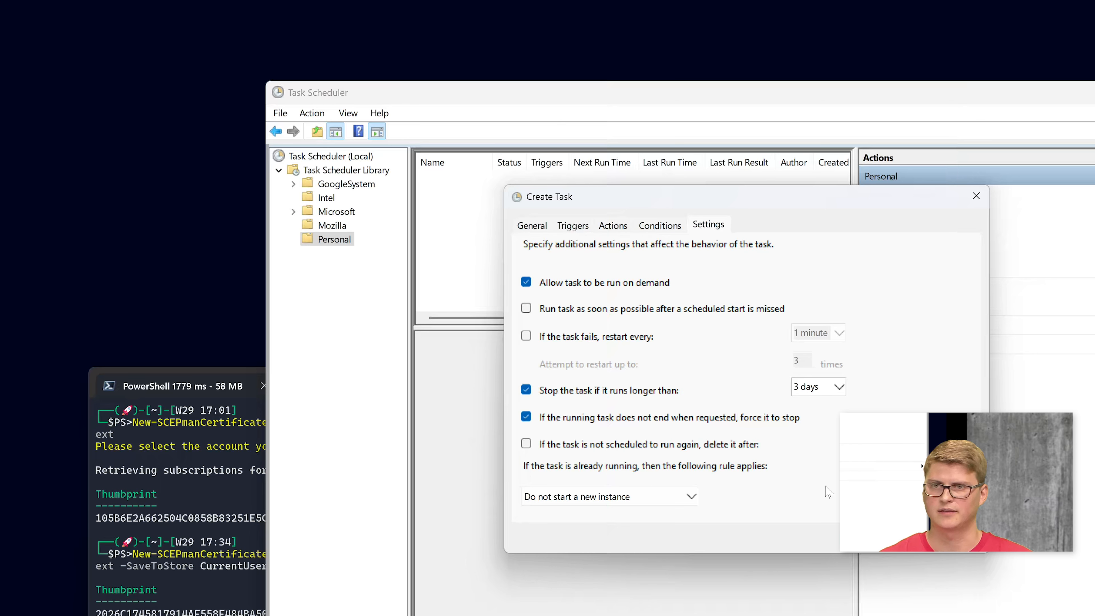
click(891, 538)
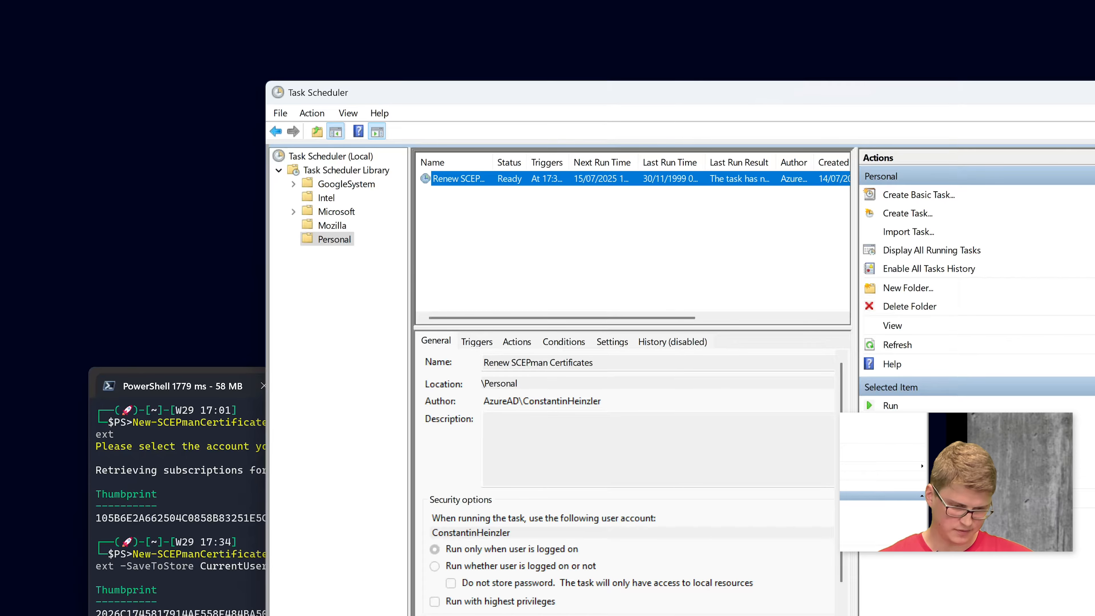
Step: Bring up renew_certificates.ps1 in Visual Studio Code and examine how it finds, renews and removes expiring SCEPman certificates
key(super)
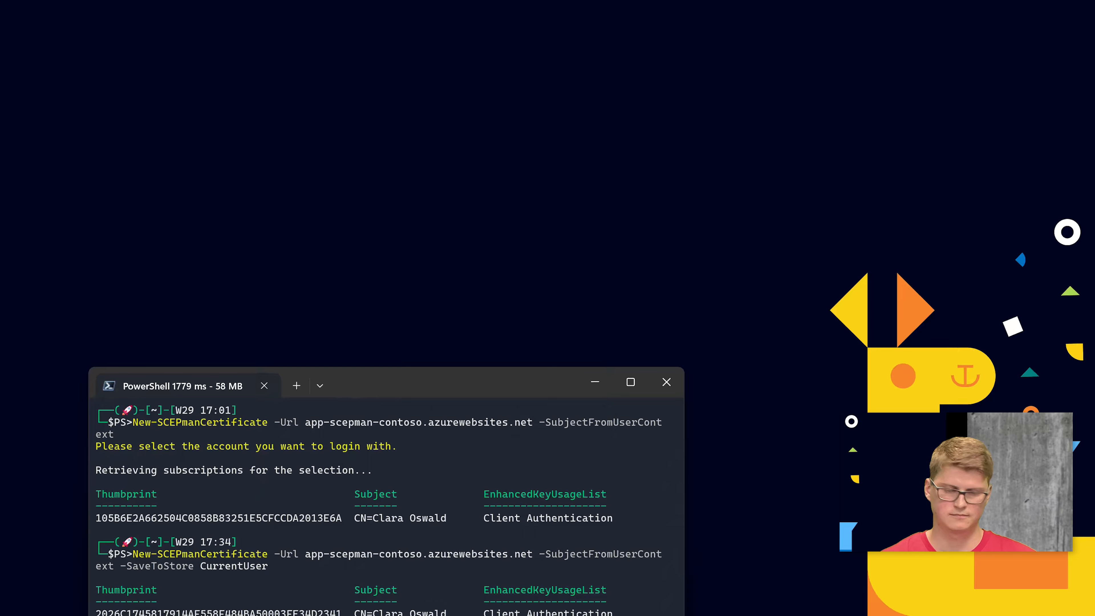
drag(916, 612, 933, 106)
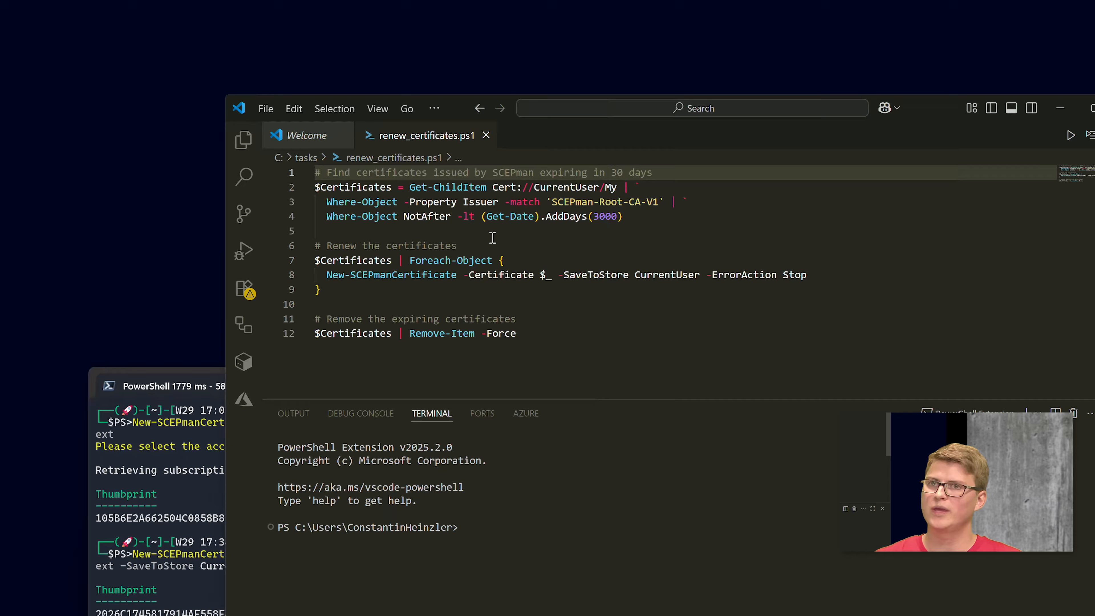
mouse_move(465, 262)
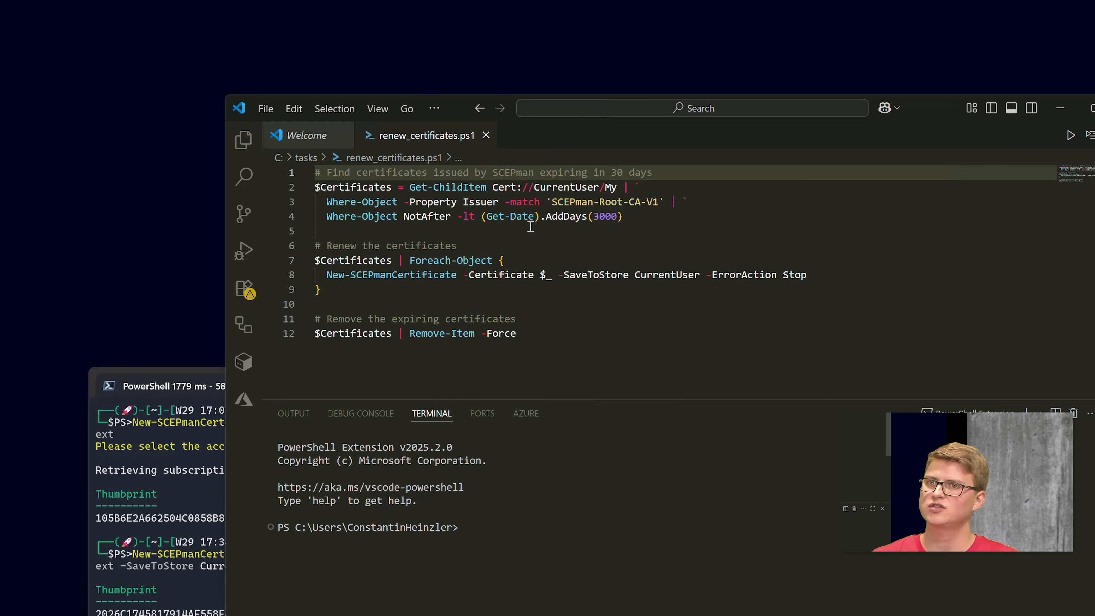
mouse_move(528, 222)
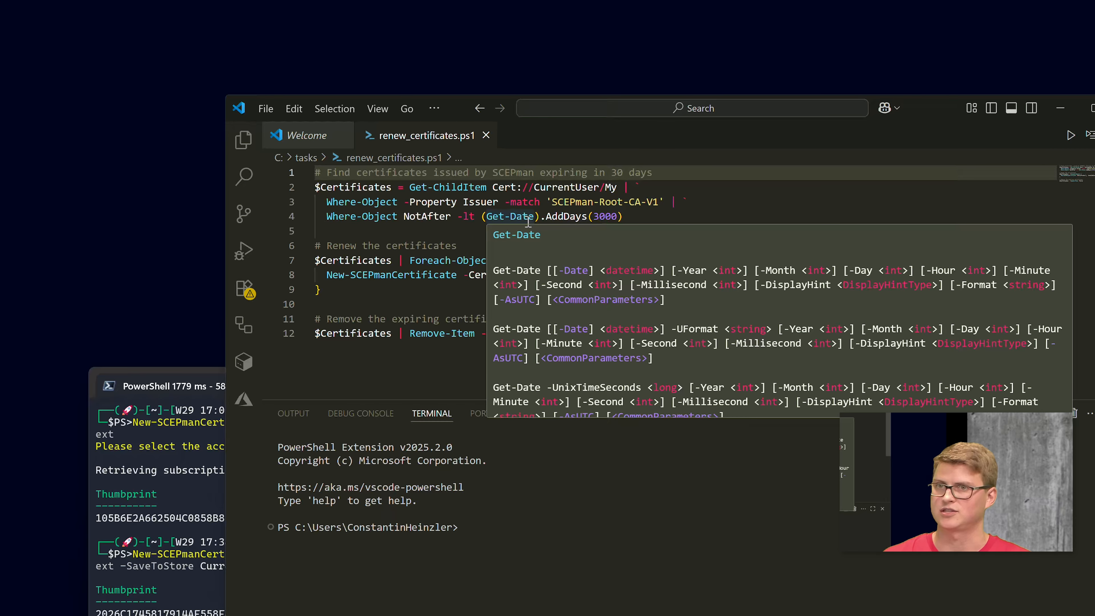
click(417, 232)
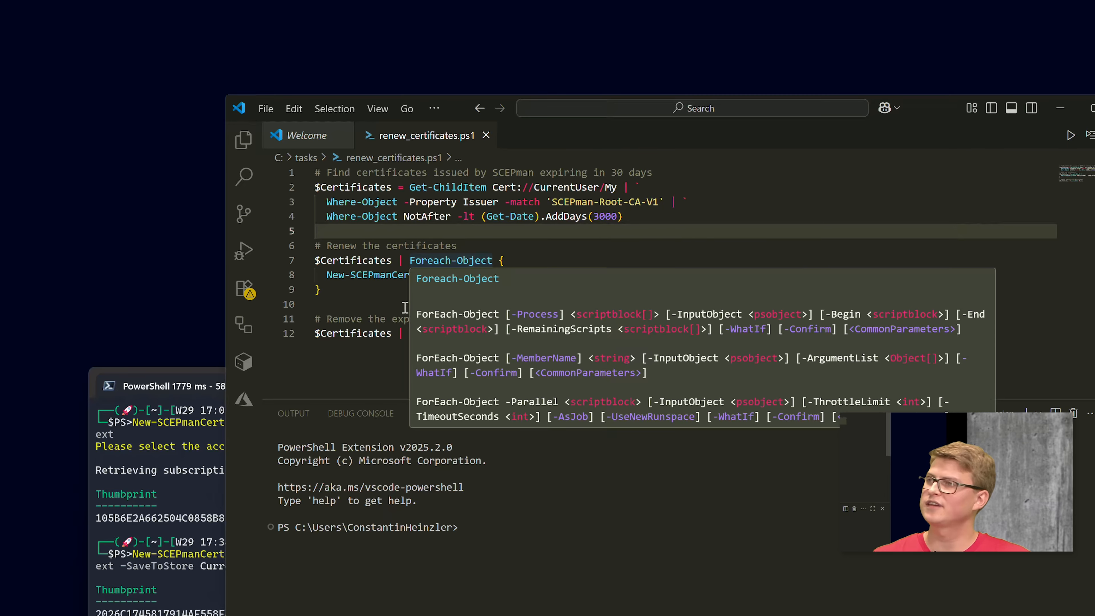
click(398, 307)
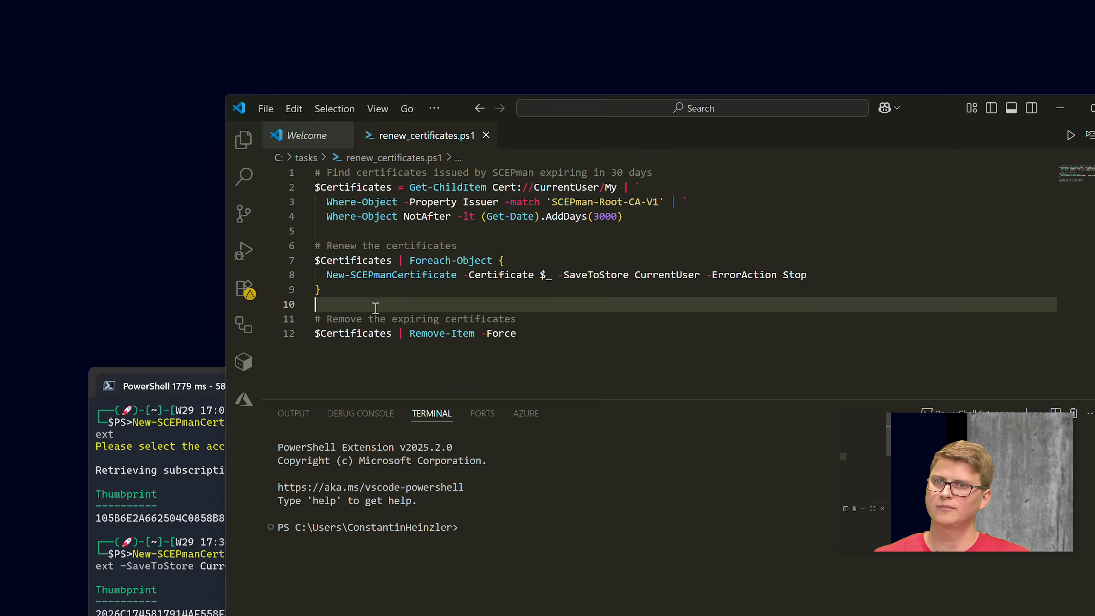
click(406, 354)
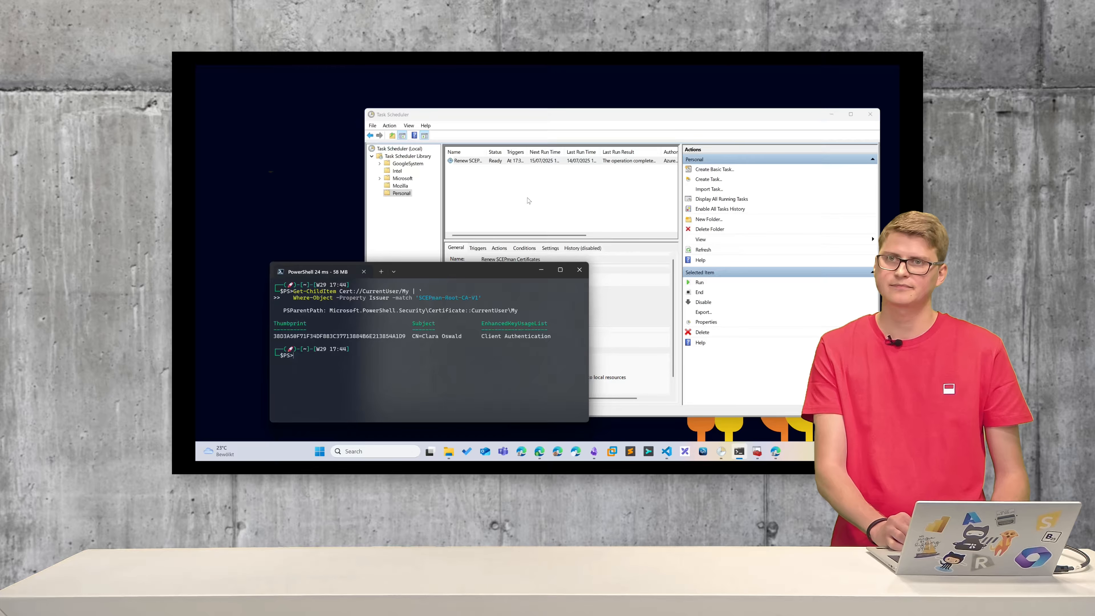
Step: Run the Renew SCEPman Certificates task on demand in Task Scheduler and refresh its status
click(530, 170)
click(530, 161)
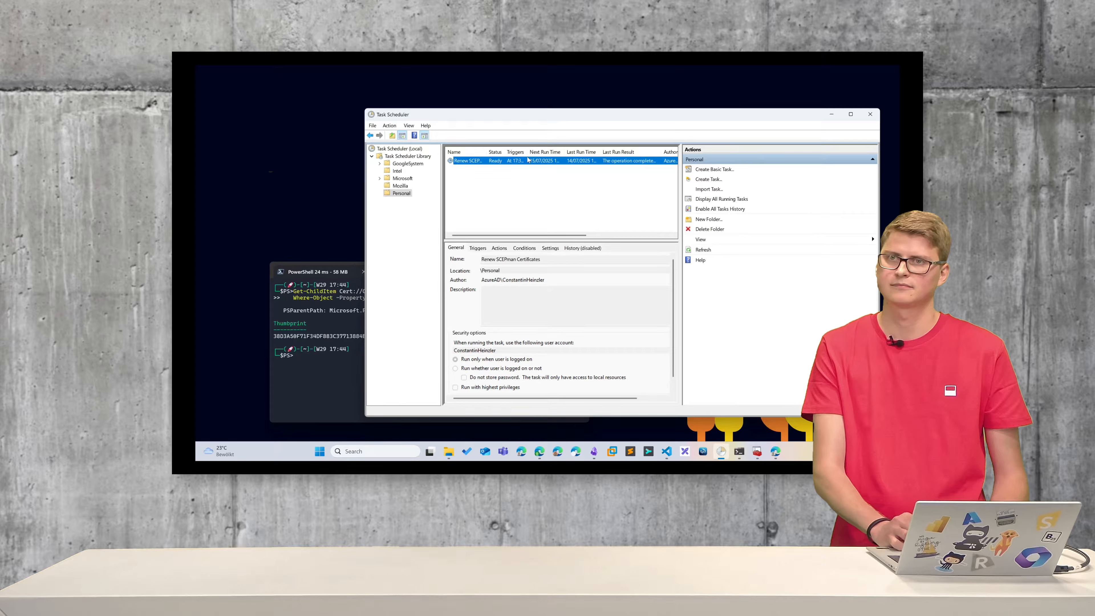
click(693, 285)
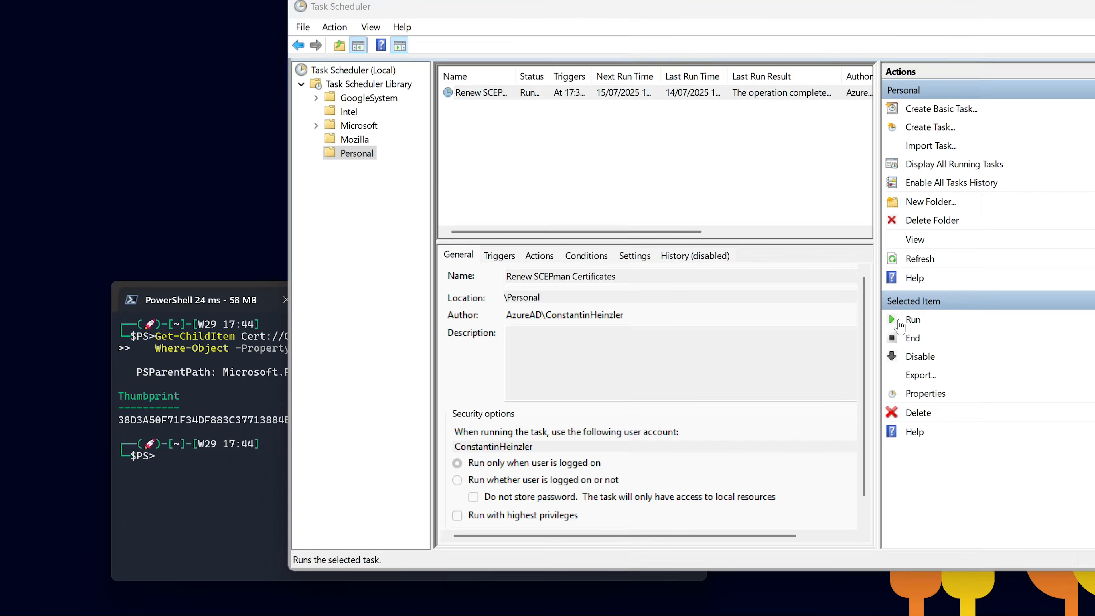
click(893, 258)
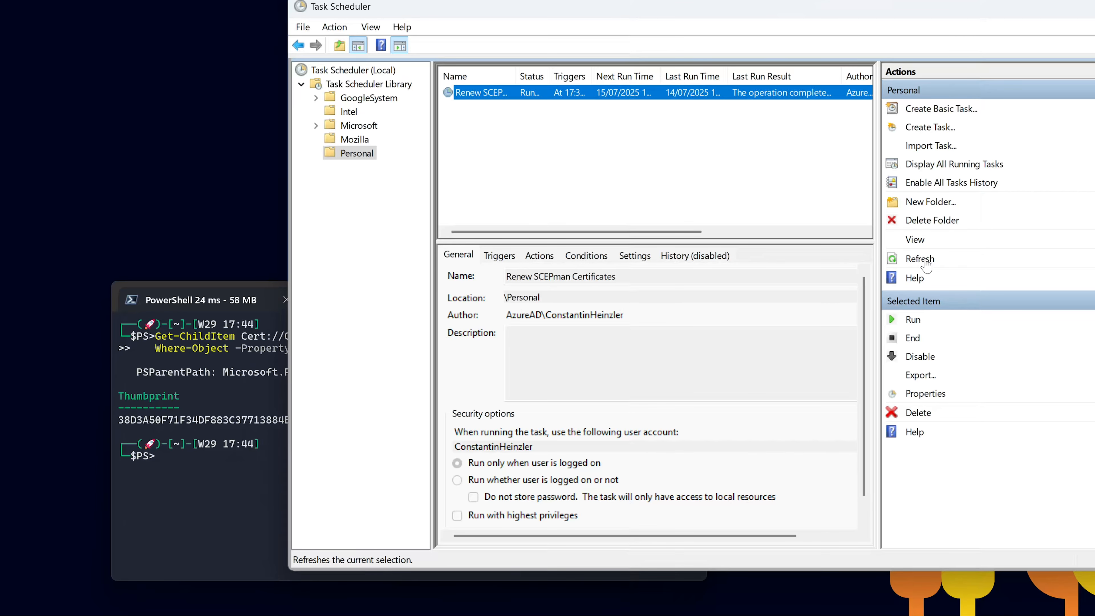
click(912, 260)
click(913, 260)
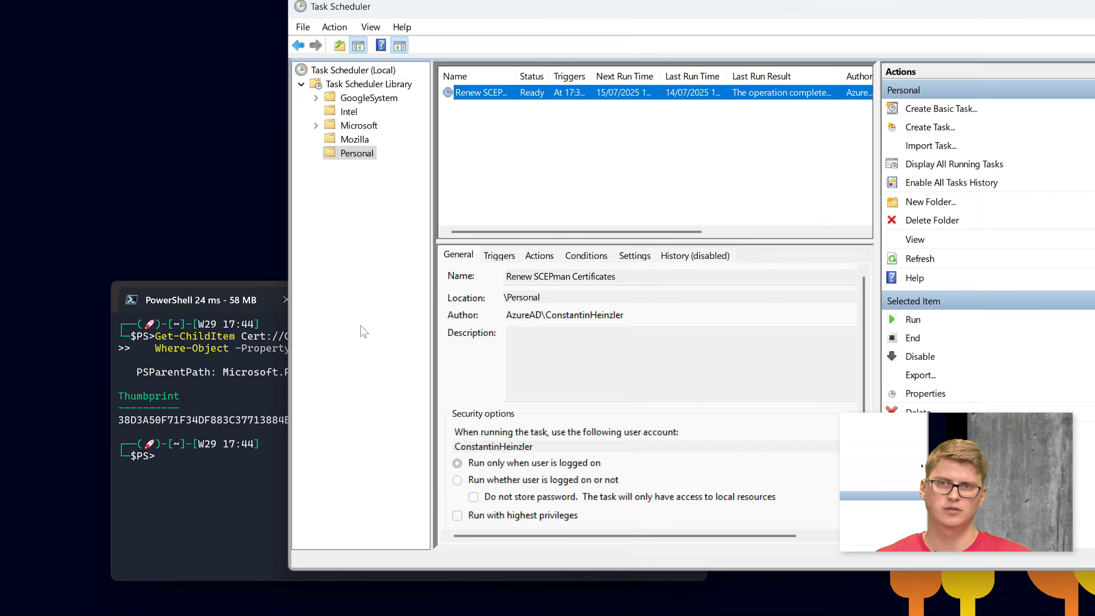
Step: Rerun the previous PowerShell command listing the CurrentUser\My certificates whose issuer matches SCEPman-Root-CA-V1
click(244, 362)
key(Up)
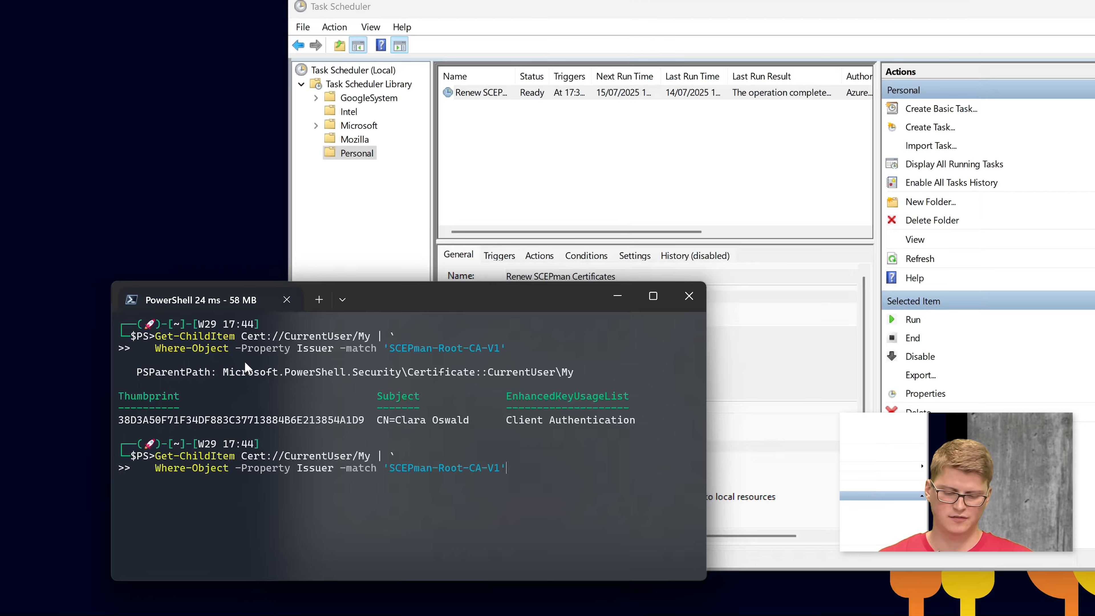
key(Return)
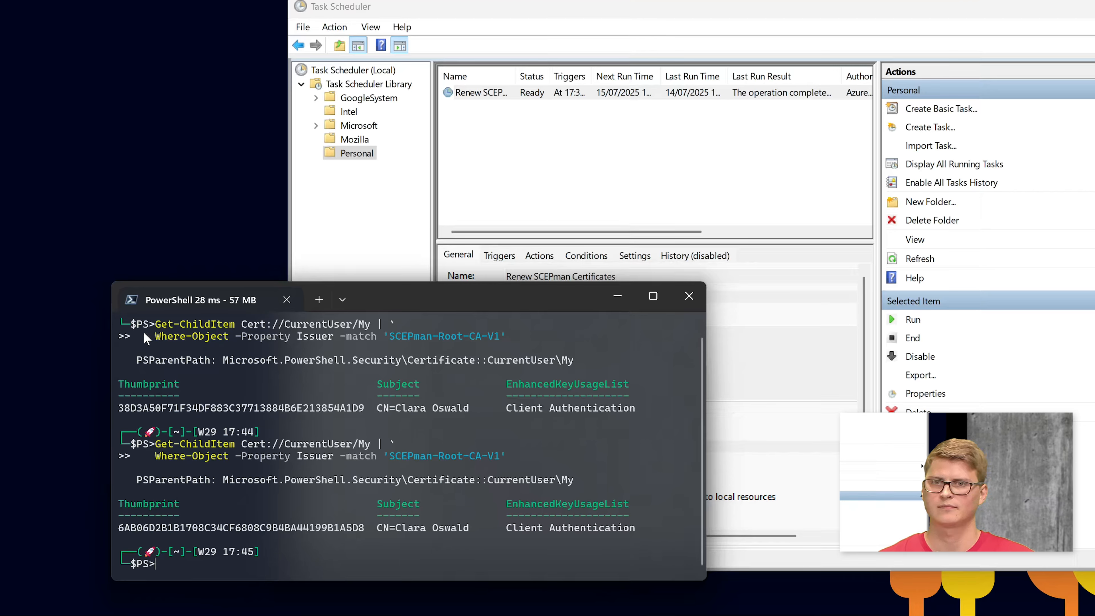